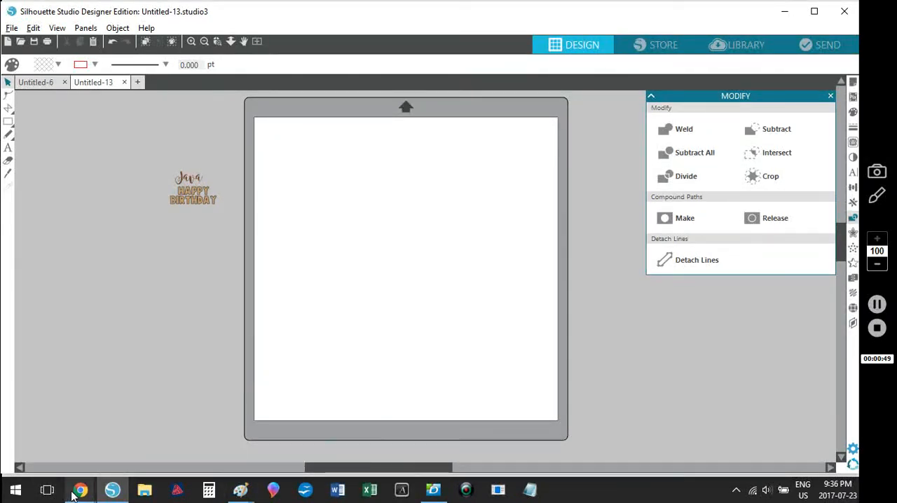
Step: Copy the mug die picture from the Simon Says Stamp product page in Chrome and paste it onto the Silhouette Studio page
left_click(84, 454)
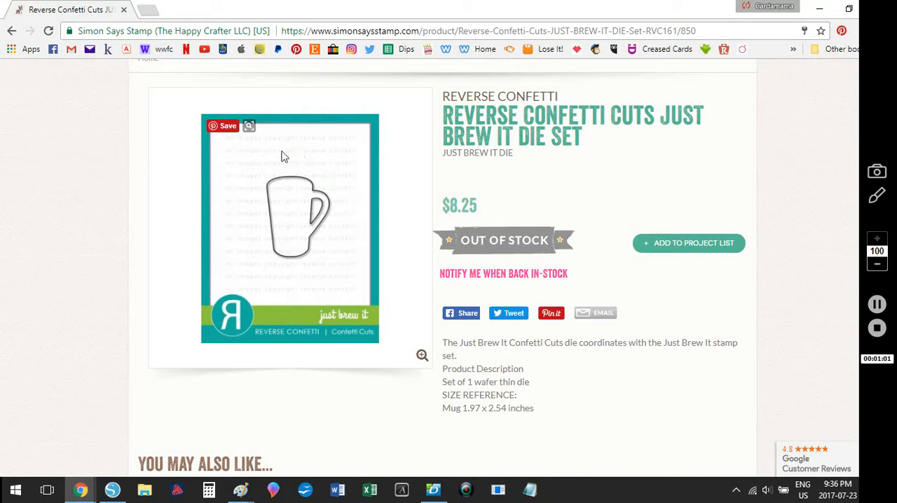
right_click(290, 209)
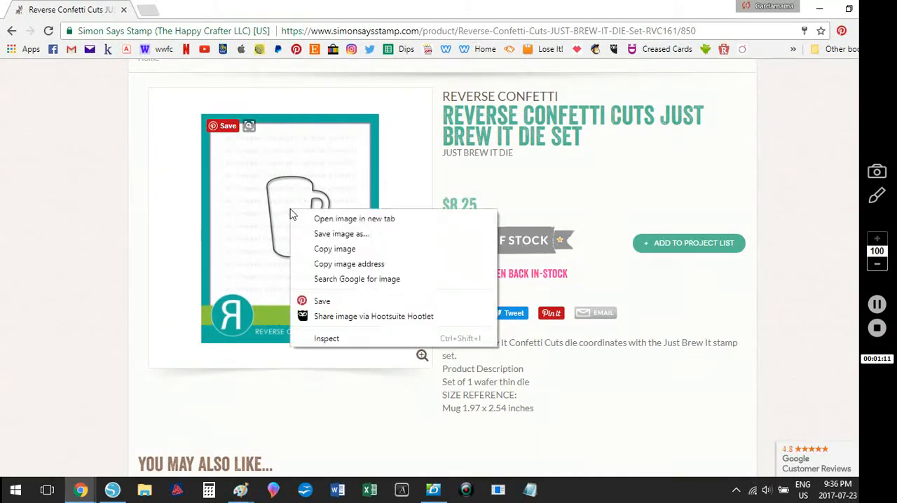
left_click(341, 232)
key("alt+Tab")
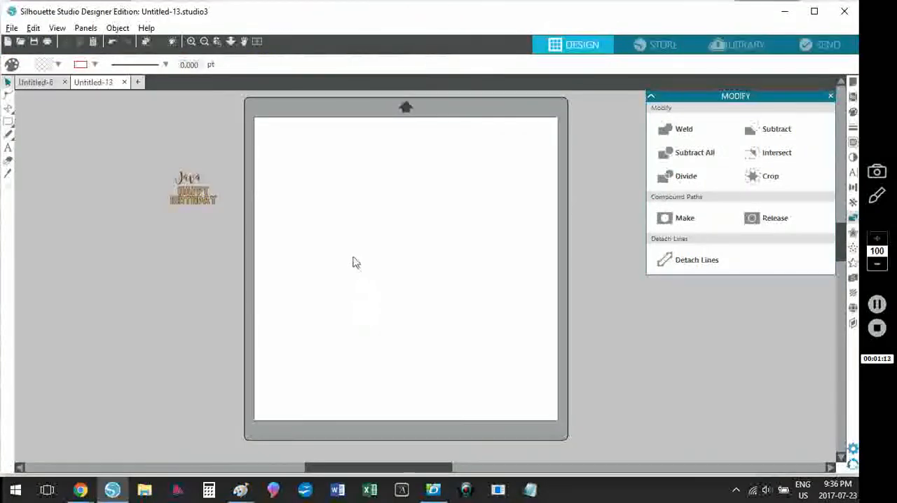
right_click(342, 225)
left_click(388, 284)
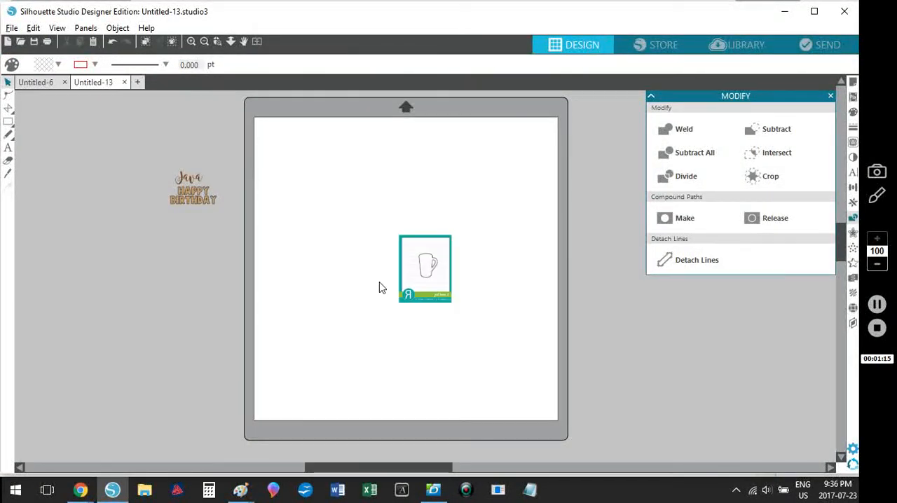
Step: Copy the mug size "1.97 x 2.54" from the product page in Chrome and paste it in Silhouette Studio beside the mat
key("alt+Tab")
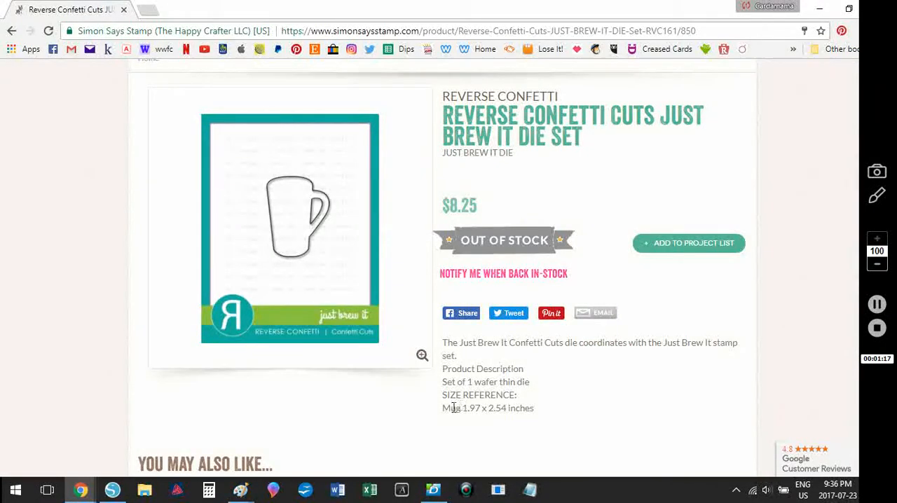
left_click_drag(462, 408, 510, 410)
key("ctrl+c")
key("alt+Tab")
key("ctrl+v")
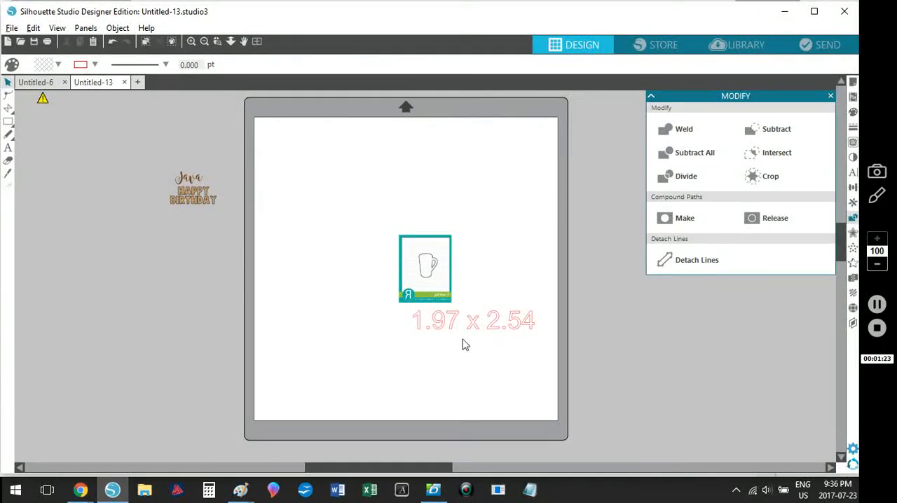
left_click_drag(500, 334, 183, 304)
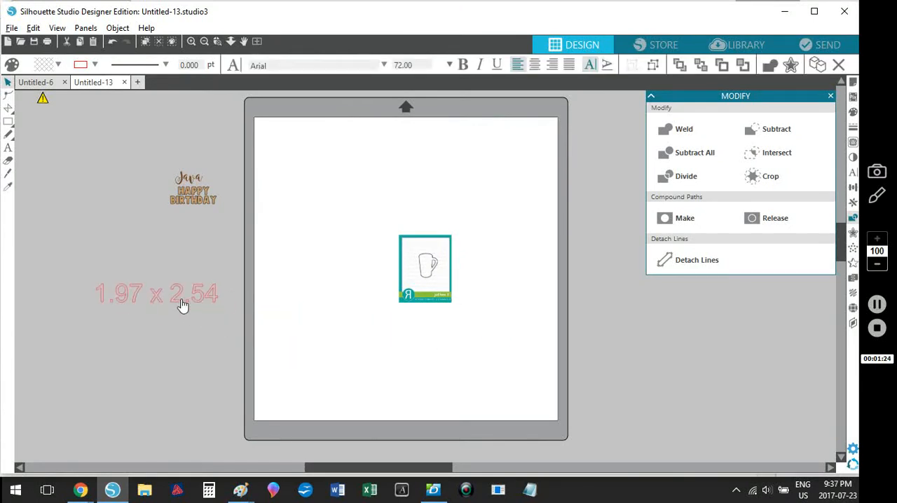
left_click(258, 333)
Step: Draw a rectangle about 3.03 in wide and 4.75 in high on the page beside the mug picture
left_click(9, 122)
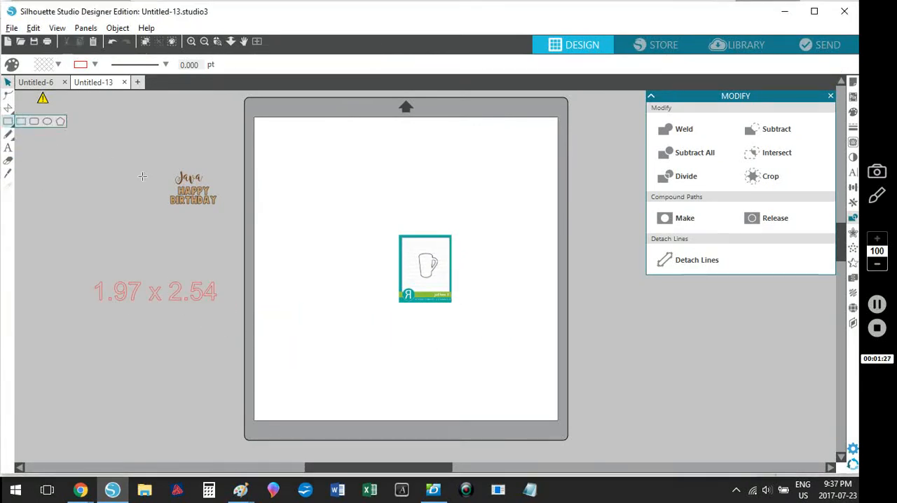
left_click(26, 121)
left_click(9, 122)
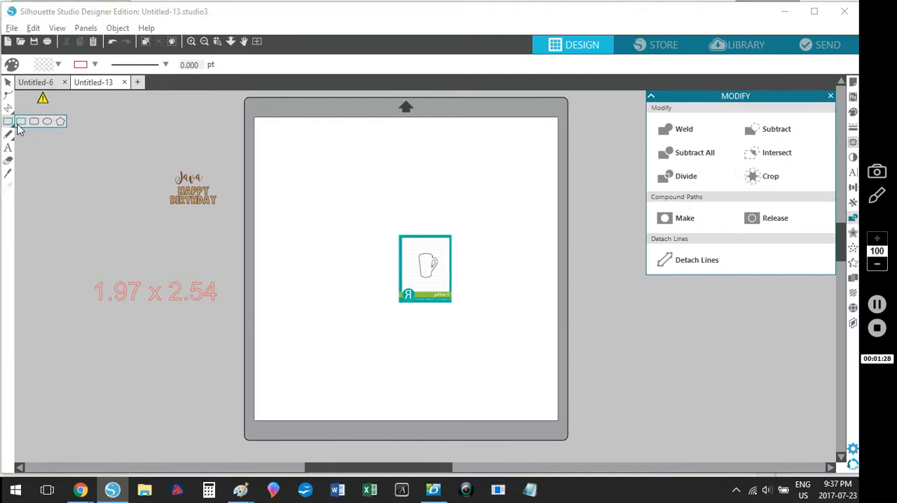
left_click_drag(291, 195, 368, 313)
left_click_drag(362, 352, 330, 265)
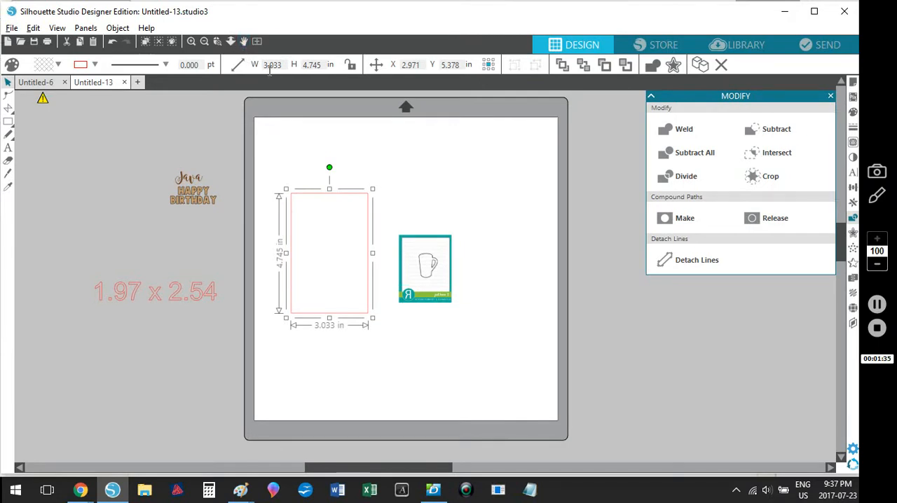
Step: Set the rectangle's width to 1.97 in and its height to 2.54 in
left_click_drag(283, 66, 264, 65)
type("1.97")
key("Return")
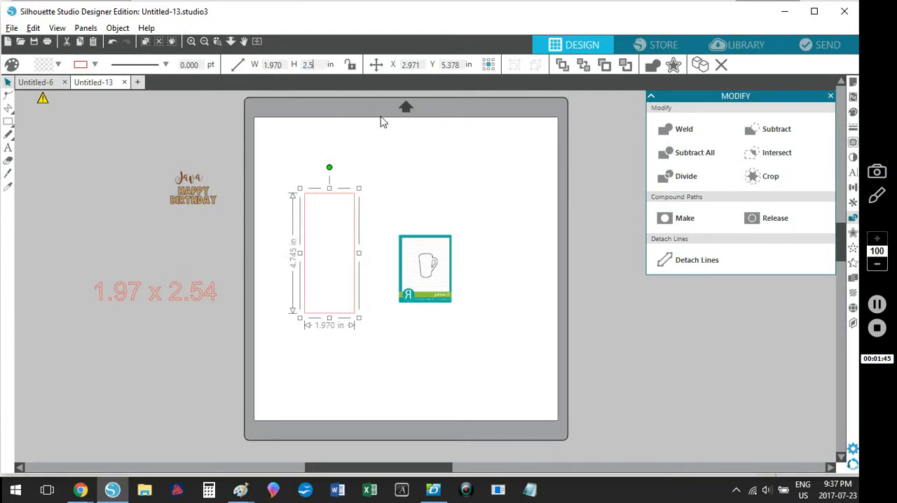
type("2.54")
key("Return")
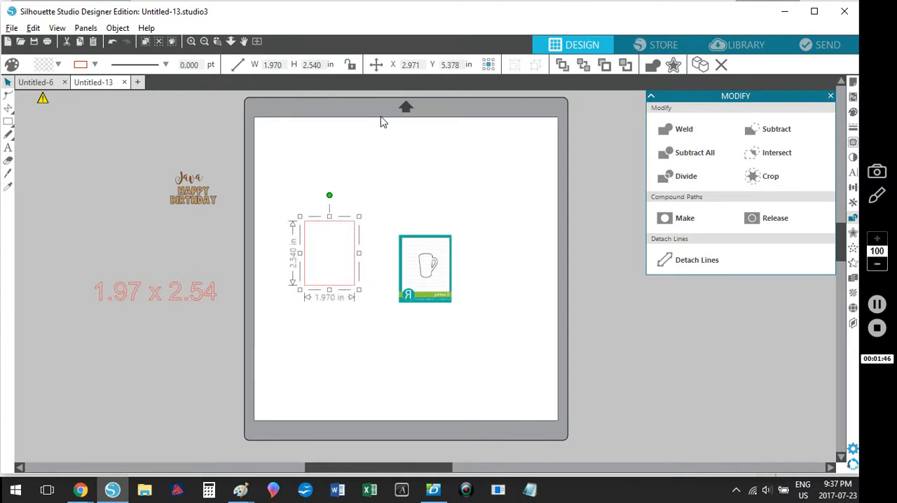
left_click(316, 362)
Step: Move the mug picture over the rectangle and enlarge it to about 5.48 x 7.07 in so the mug roughly fills the rectangle
left_click_drag(411, 256, 321, 250)
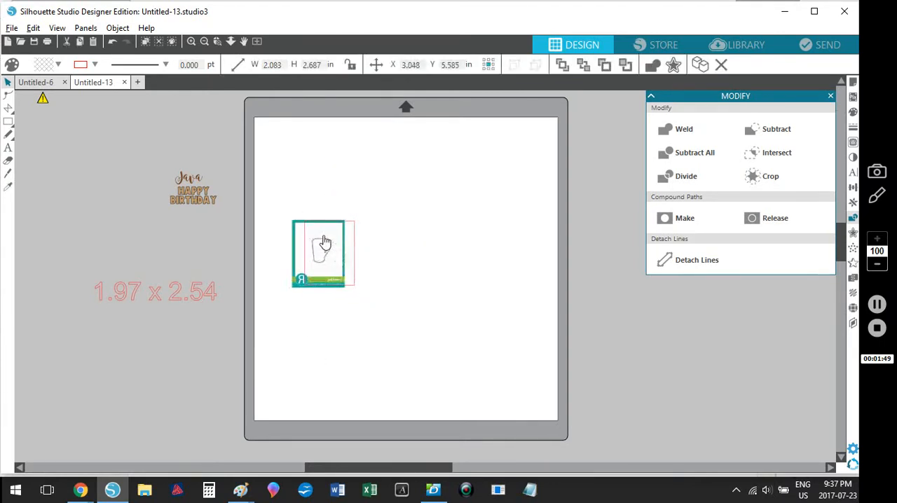
left_click_drag(344, 291, 438, 378)
left_click_drag(368, 332, 336, 293)
left_click_drag(390, 348, 396, 356)
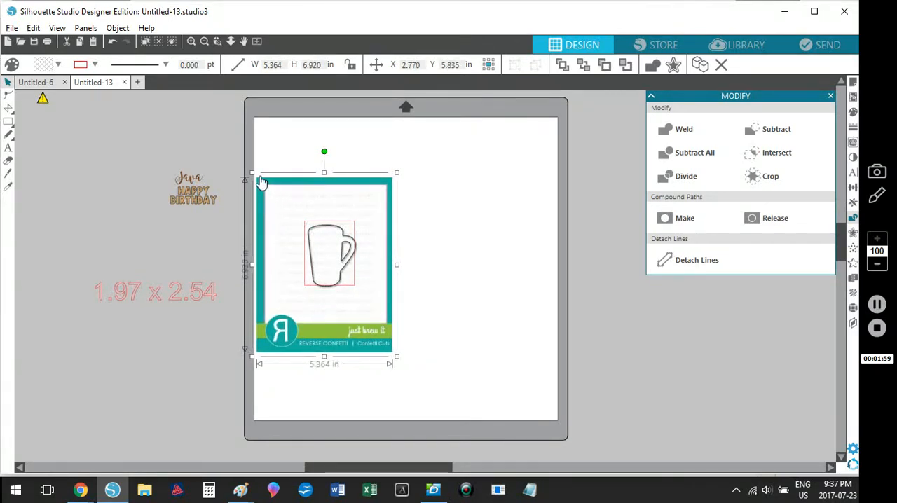
left_click_drag(252, 172, 247, 169)
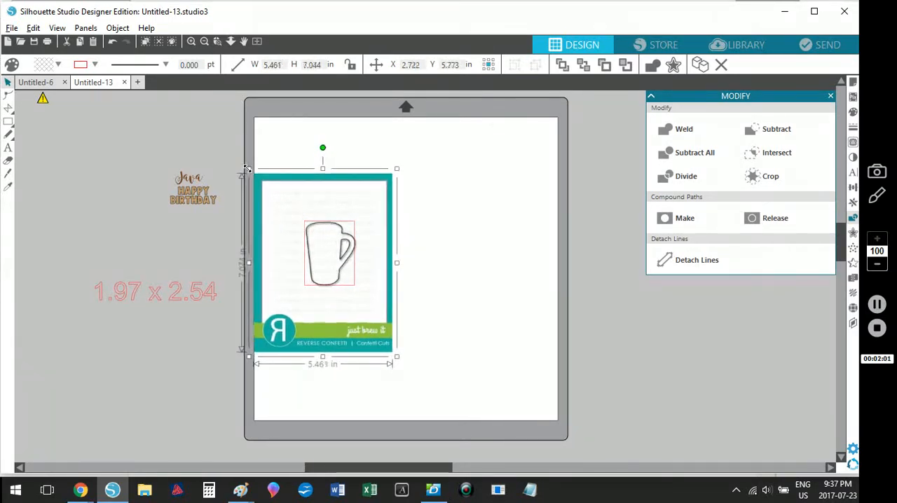
left_click_drag(326, 269, 324, 268)
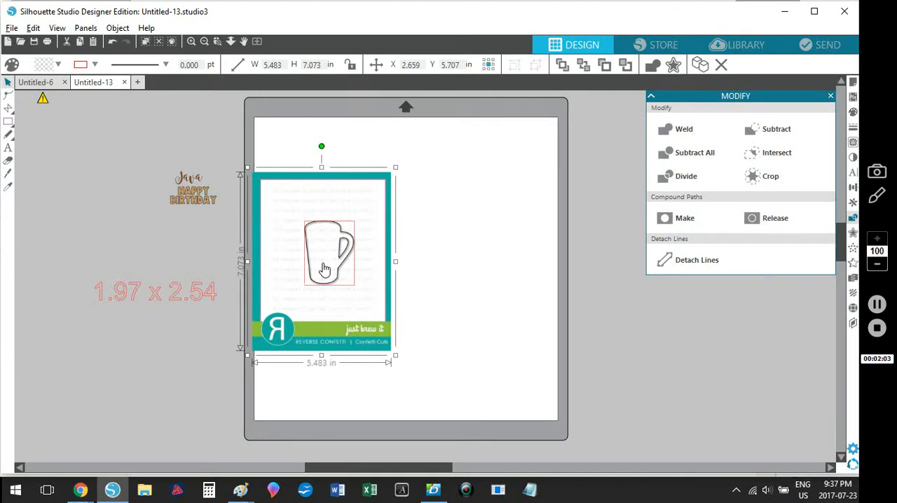
Step: Nudge the mug picture slightly downward and enlarge it to about 5.53 x 7.13 in to match the mug to the rectangle
left_click(218, 42)
left_click(311, 249)
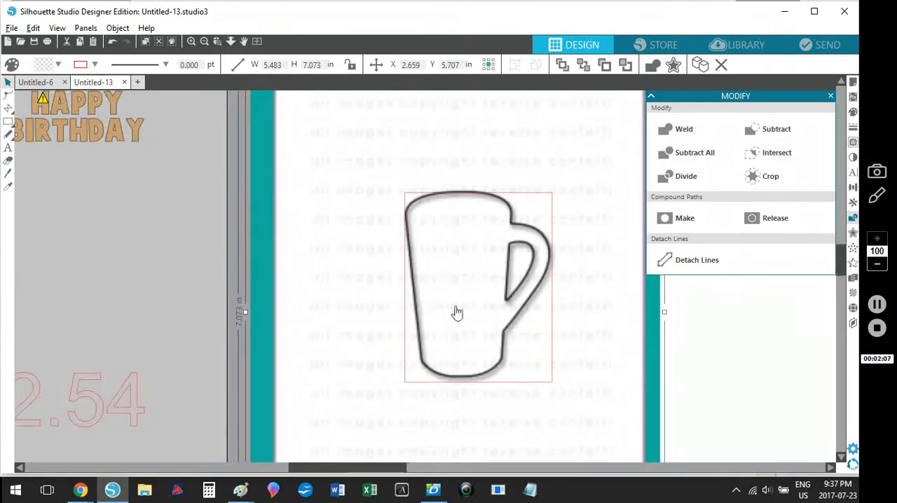
left_click_drag(462, 291, 462, 296)
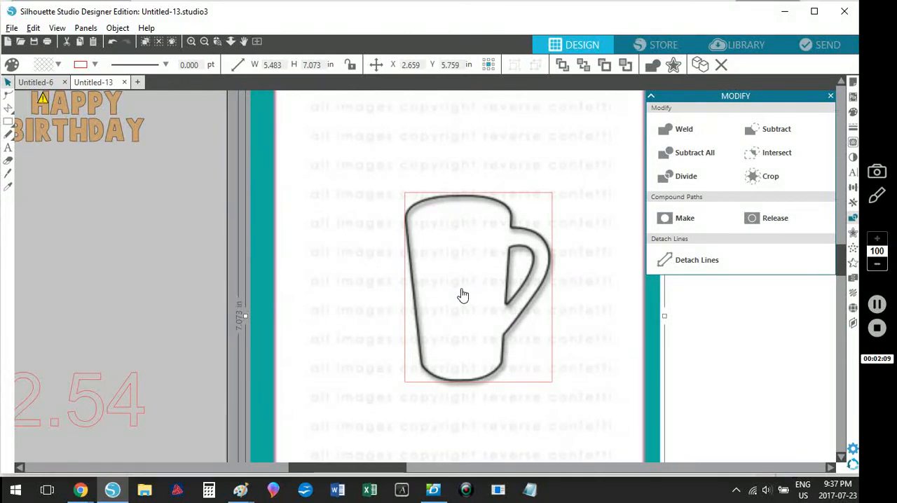
scroll(586, 329, "up", 3)
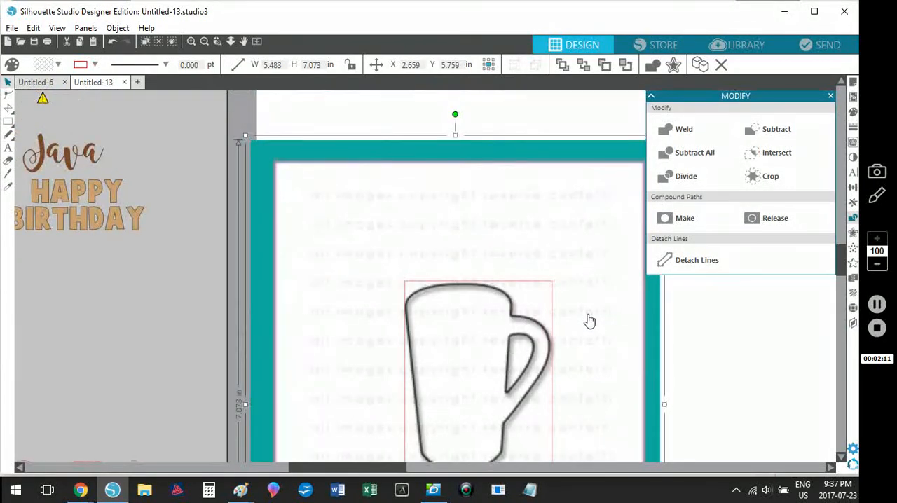
scroll(630, 336, "up", 2)
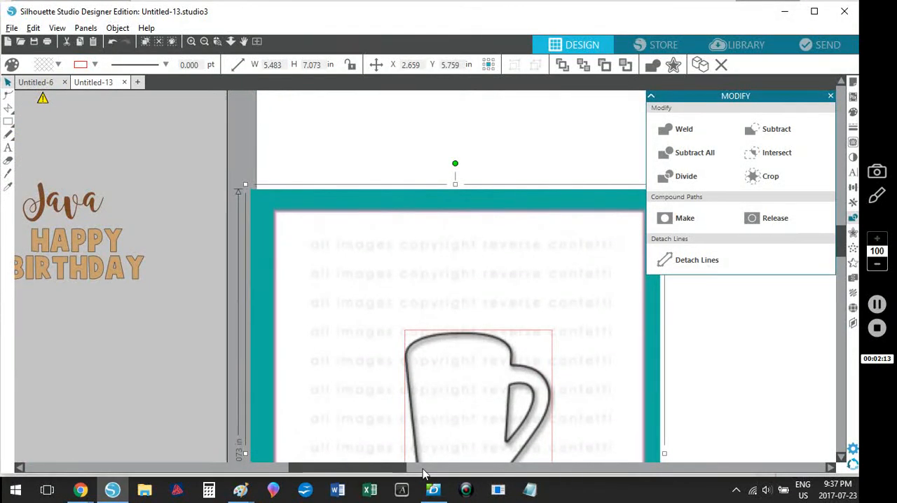
left_click_drag(401, 467, 426, 468)
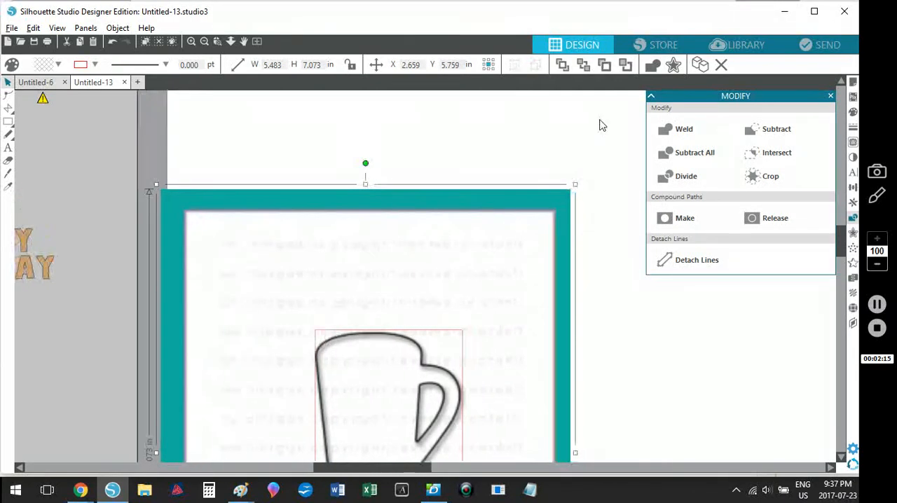
left_click_drag(576, 183, 582, 184)
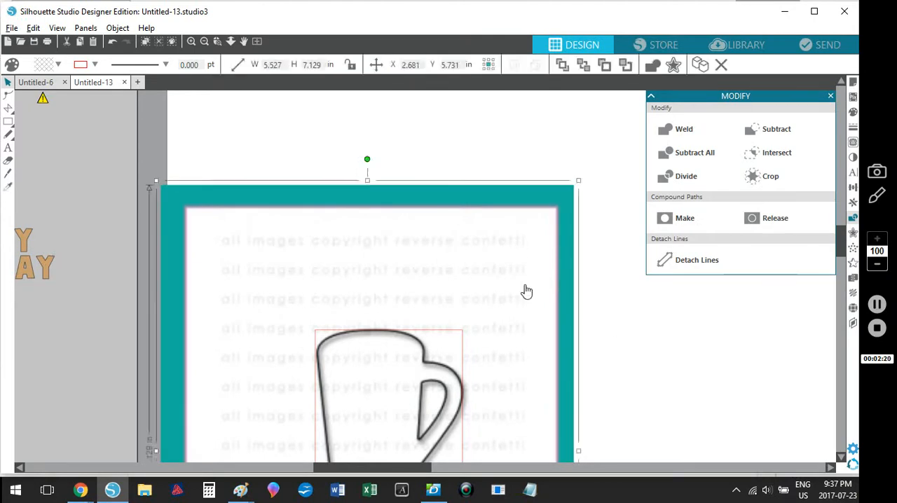
scroll(450, 248, "down", 2)
Step: Move the sizing rectangle off the mat below the size text, and shift the mug picture toward the page's centre
left_click(258, 43)
left_click(442, 370)
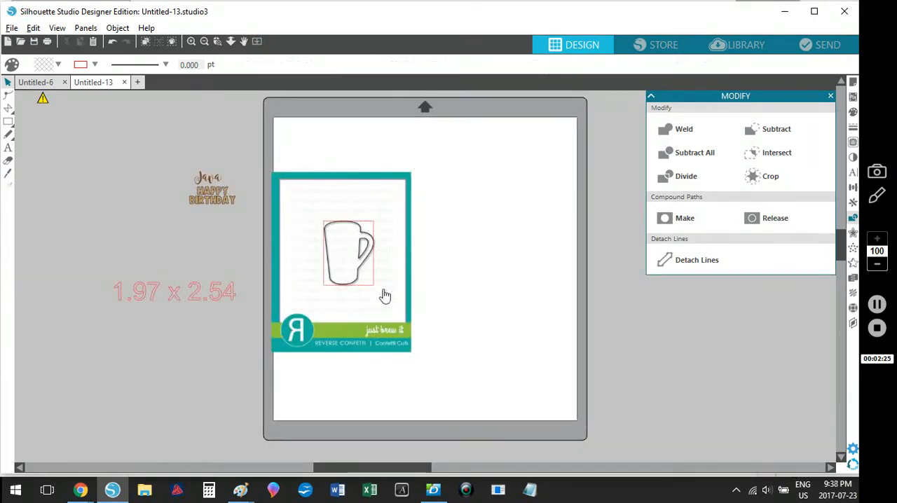
left_click_drag(374, 292, 176, 399)
left_click_drag(413, 327, 485, 320)
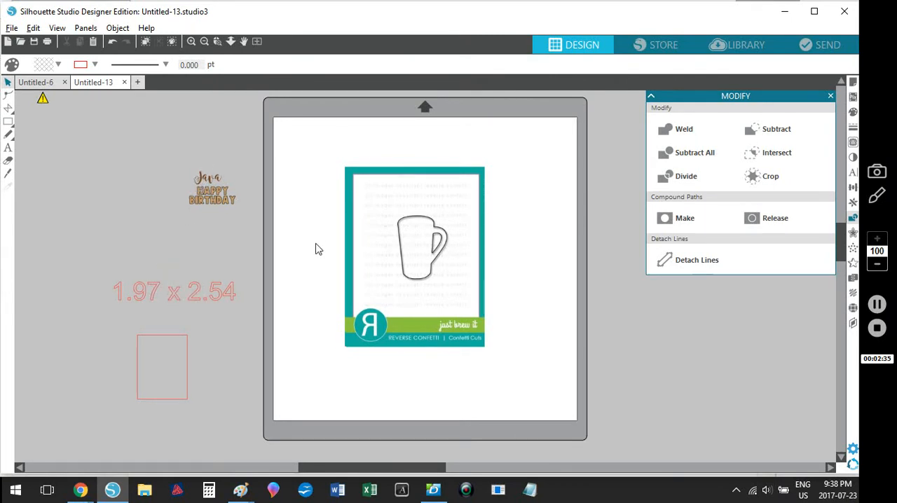
Step: Trace an area of about 2.98 x 3.58 in around the mug with the Trace style, and delete the original picture
left_click(435, 270)
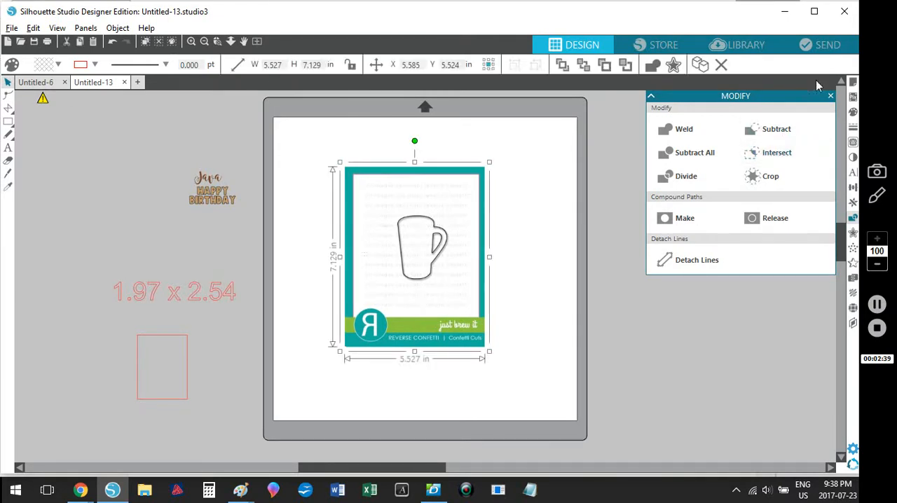
left_click(853, 143)
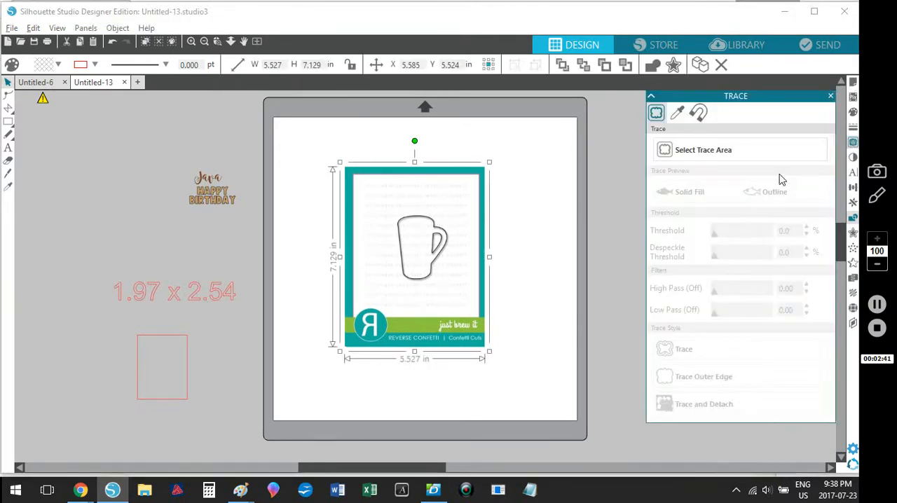
left_click(703, 150)
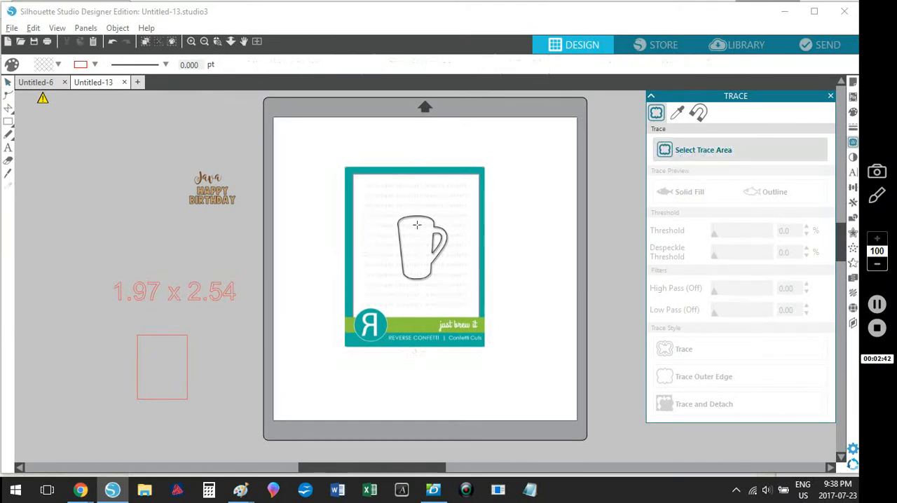
mouse_move(382, 202)
left_mouse_down()
mouse_move(438, 293)
mouse_move(462, 298)
left_mouse_up()
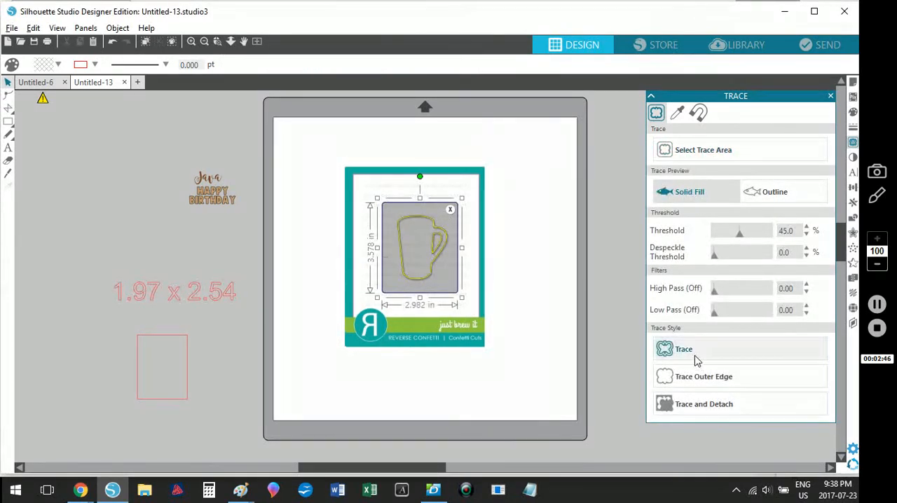
left_click(348, 365)
left_click(464, 321)
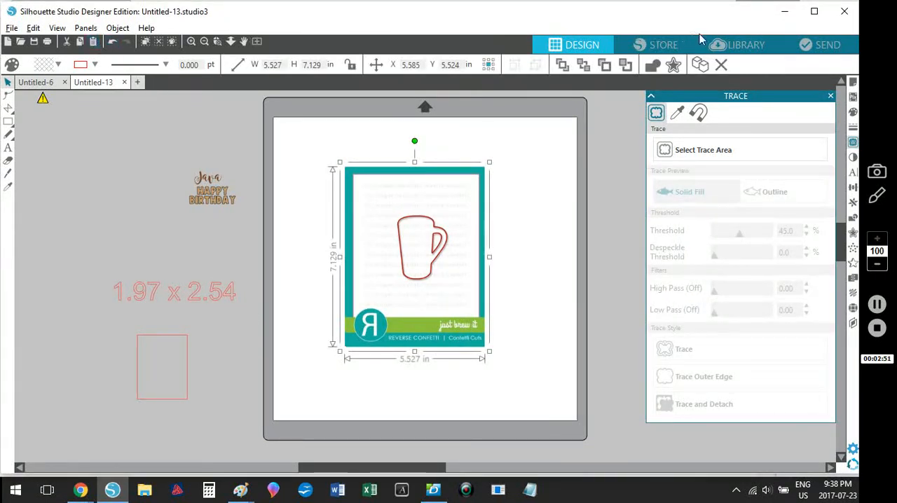
left_click(722, 65)
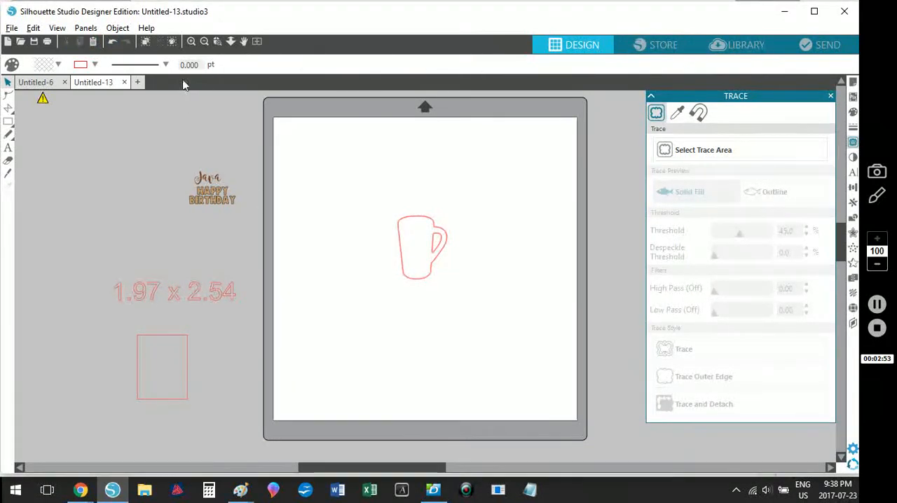
Step: Release the compound path of the traced mug to separate its double outlines
left_click(218, 44)
left_click(428, 245)
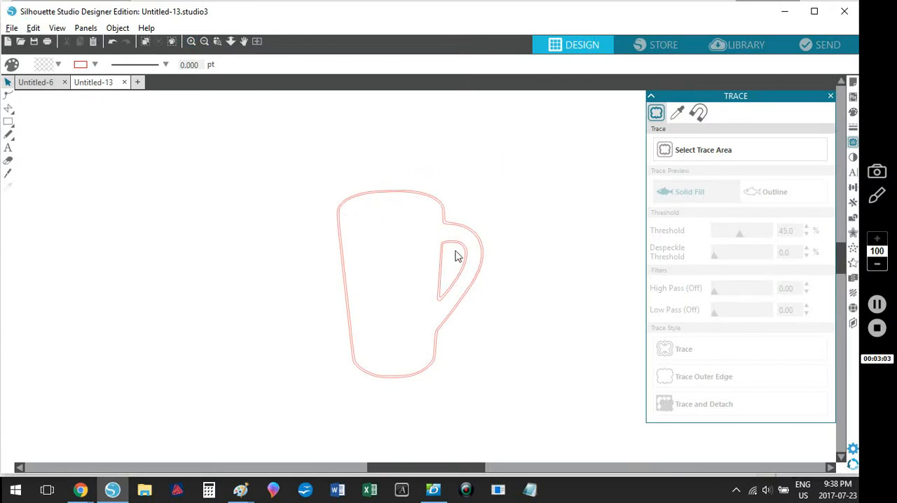
left_click_drag(457, 253, 410, 240)
right_click(408, 238)
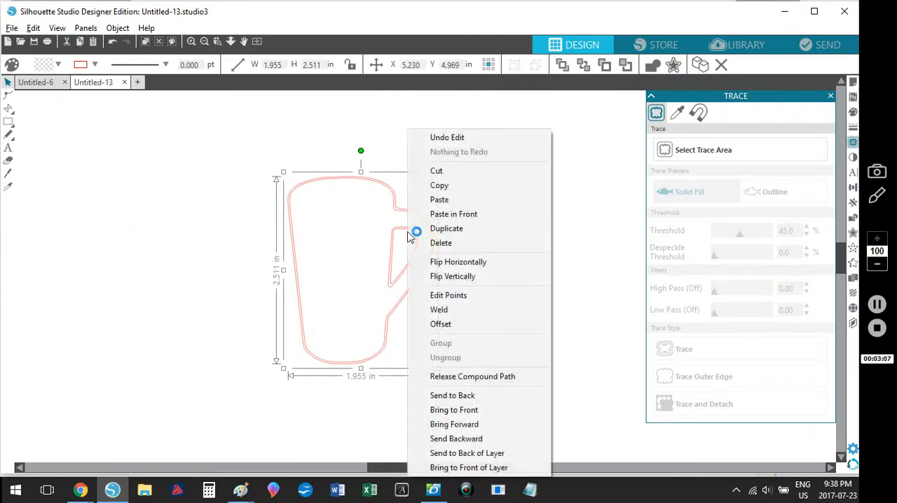
left_click(454, 378)
left_click(336, 422)
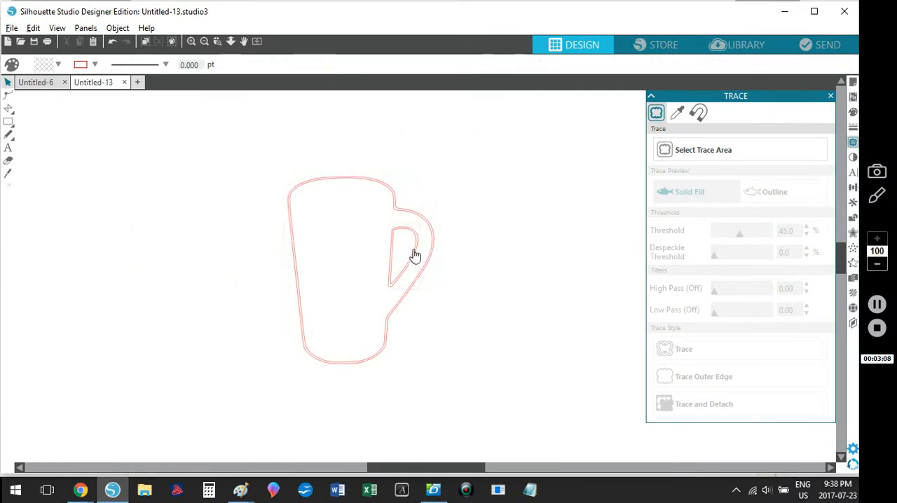
Step: Pull the inner handle-hole outline and the outermost mug outline away from the mug and delete both duplicates
left_click_drag(388, 251, 126, 281)
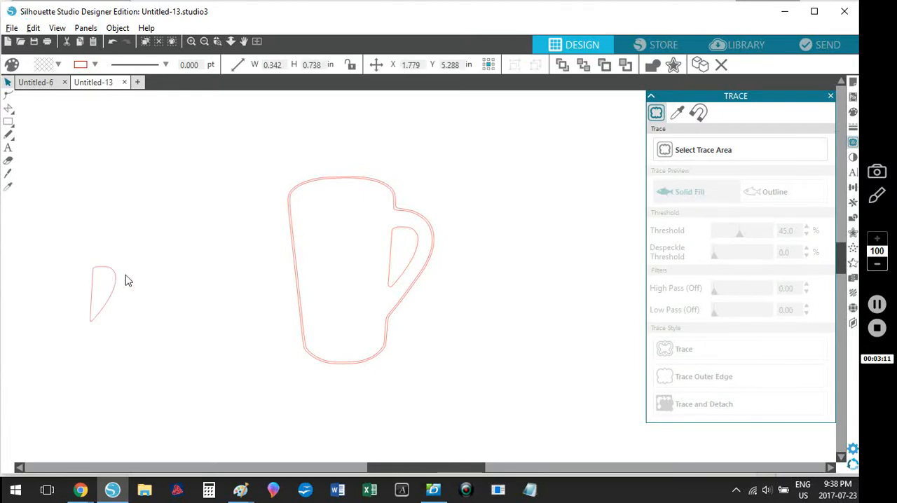
left_click(126, 280)
left_click_drag(401, 201, 175, 267)
left_click(190, 296)
left_click_drag(73, 197, 105, 346)
key("Delete")
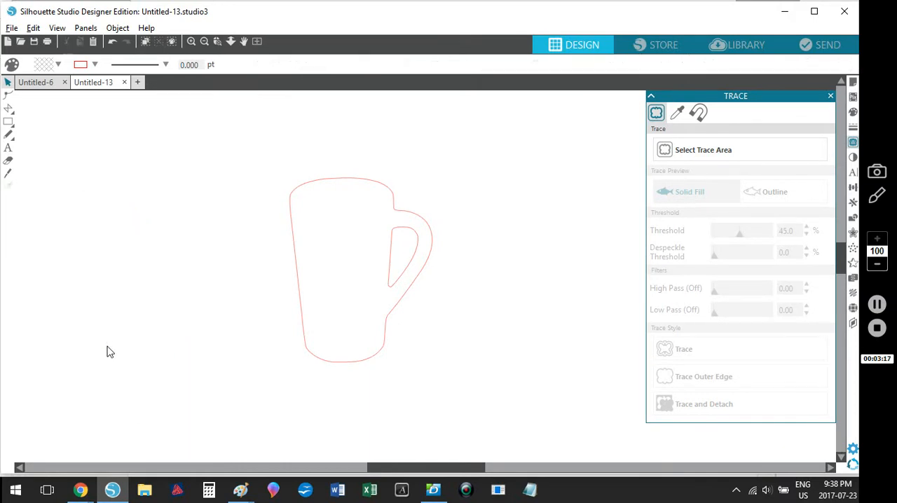
Step: Combine the mug outline and its handle-hole outline into one compound path
left_click_drag(494, 370, 345, 240)
right_click(323, 246)
left_click(374, 375)
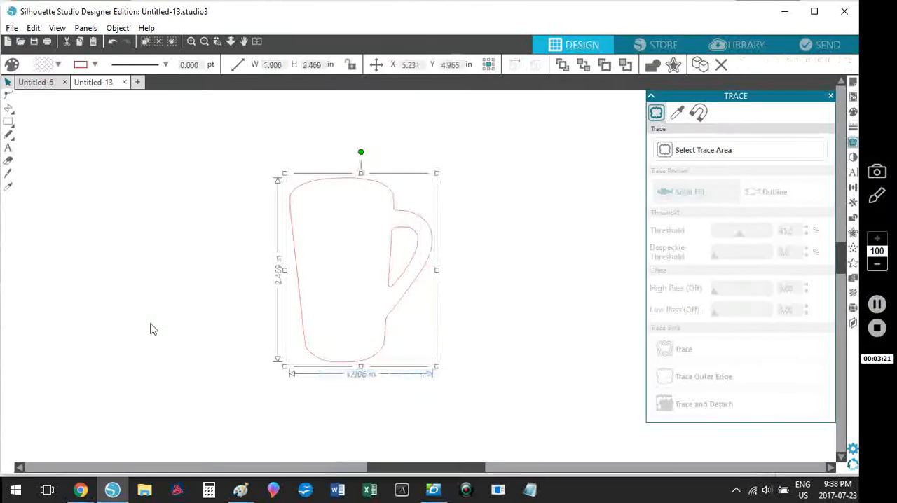
Step: Move the Java and HAPPY BIRTHDAY text together from beside the mat onto the mug outline
left_click(258, 42)
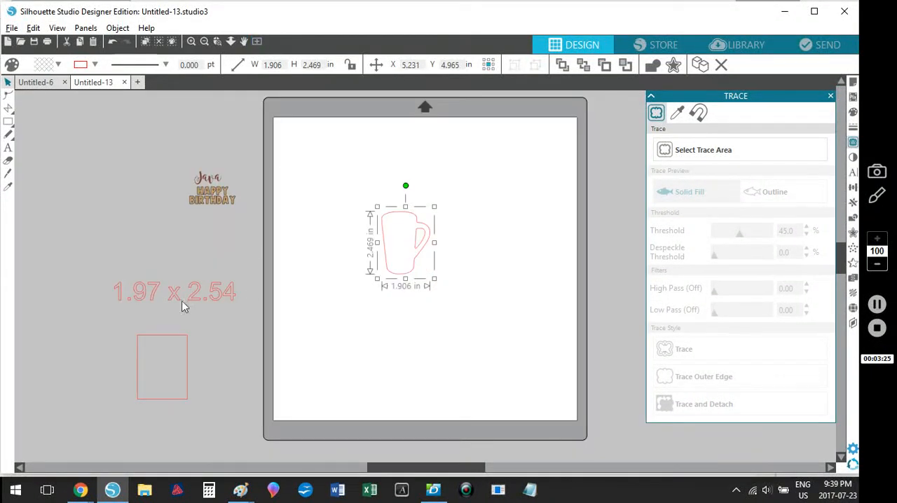
left_click(233, 219)
left_click(219, 208)
left_click_drag(219, 207, 399, 259)
Step: Shrink the HAPPY BIRTHDAY text to about 1.05 in wide and place it inside the mug's body
left_click(217, 43)
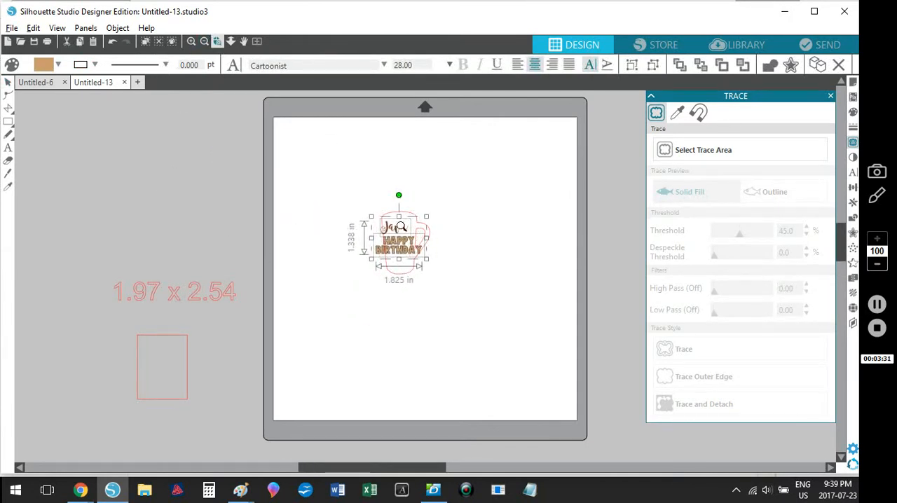
left_click_drag(349, 176, 434, 305)
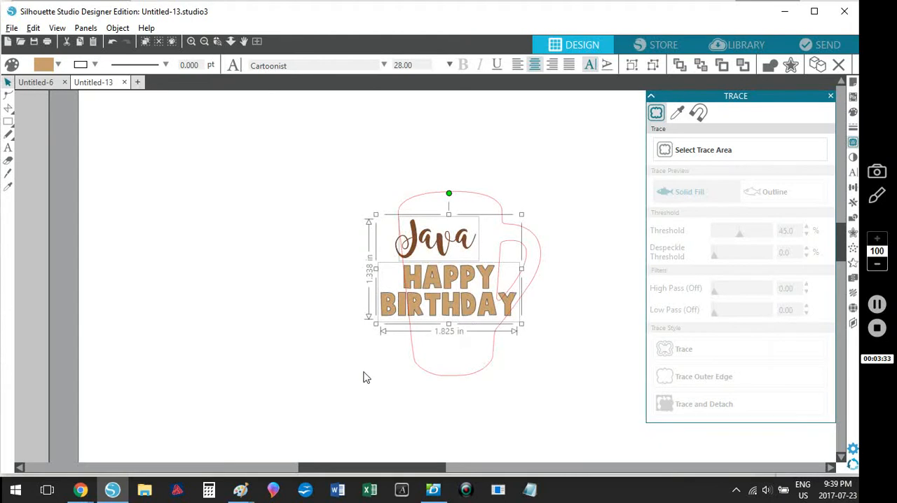
left_click(365, 372)
left_click(375, 326)
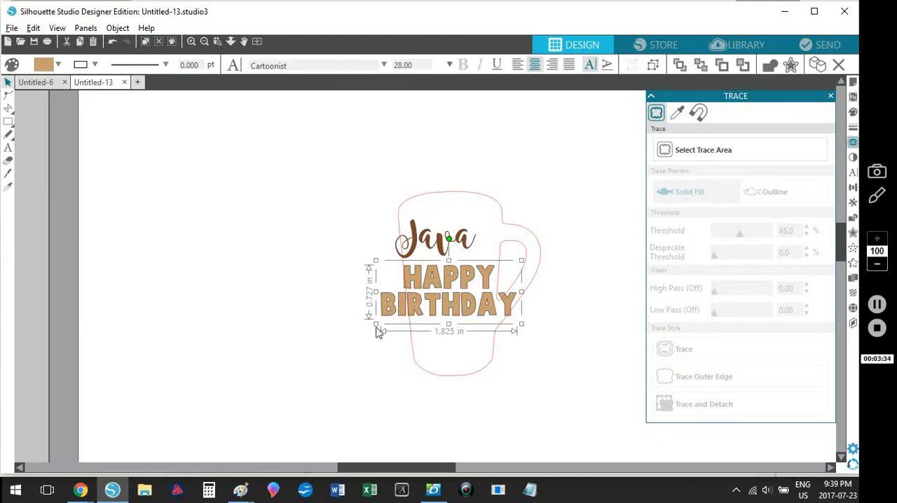
left_click_drag(377, 325, 424, 304)
mouse_move(479, 289)
left_mouse_down()
mouse_move(460, 292)
mouse_move(499, 305)
mouse_move(471, 295)
left_mouse_up()
Step: Position the Java text just above HAPPY BIRTHDAY and enlarge it to about 0.59 in tall
left_click(545, 312)
left_click_drag(439, 244, 449, 247)
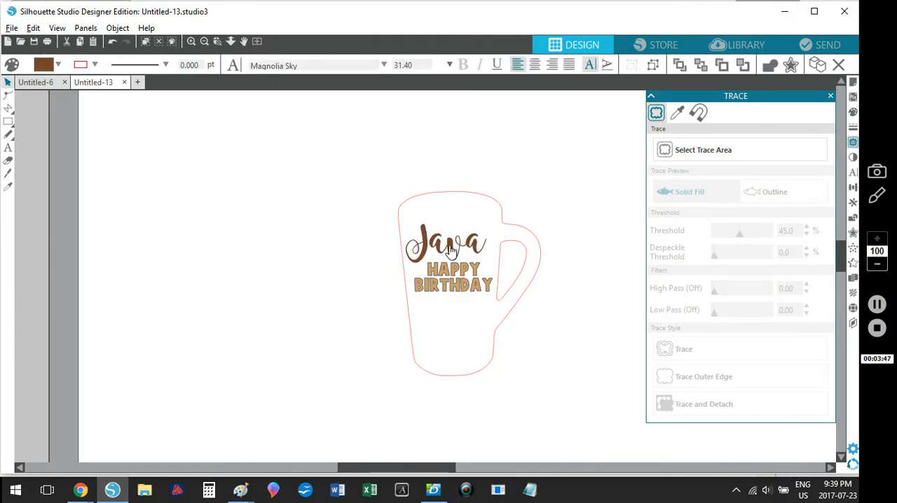
left_click_drag(493, 218, 502, 213)
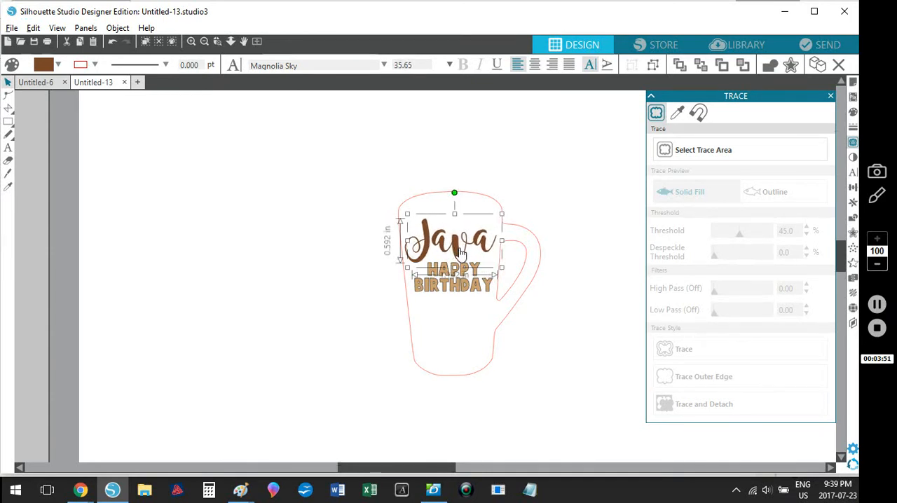
left_click(507, 383)
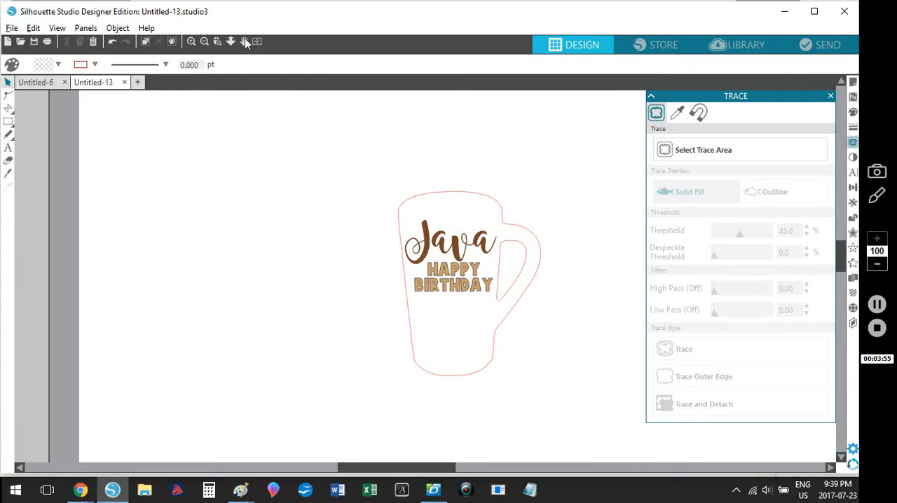
Step: Convert the HAPPY BIRTHDAY text to paths so its letters can be moved individually
left_click(191, 43)
left_click(191, 42)
left_click(191, 42)
left_click_drag(354, 470, 378, 470)
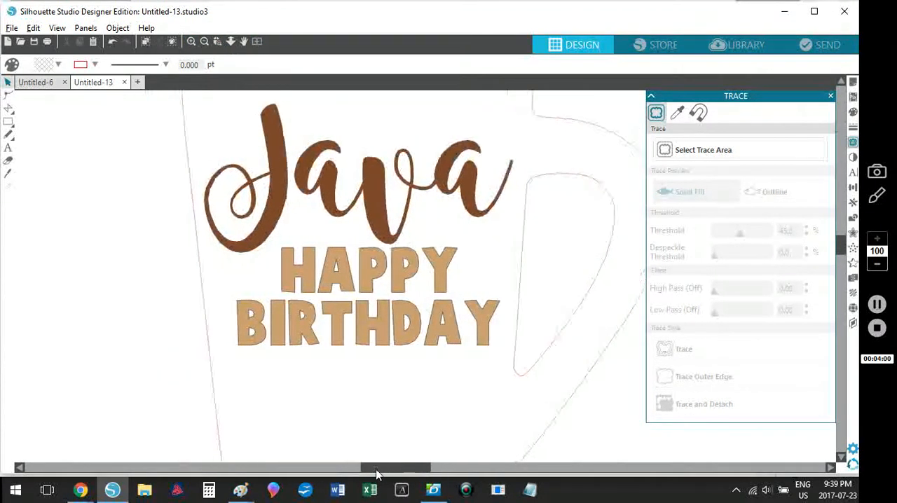
left_click(382, 167)
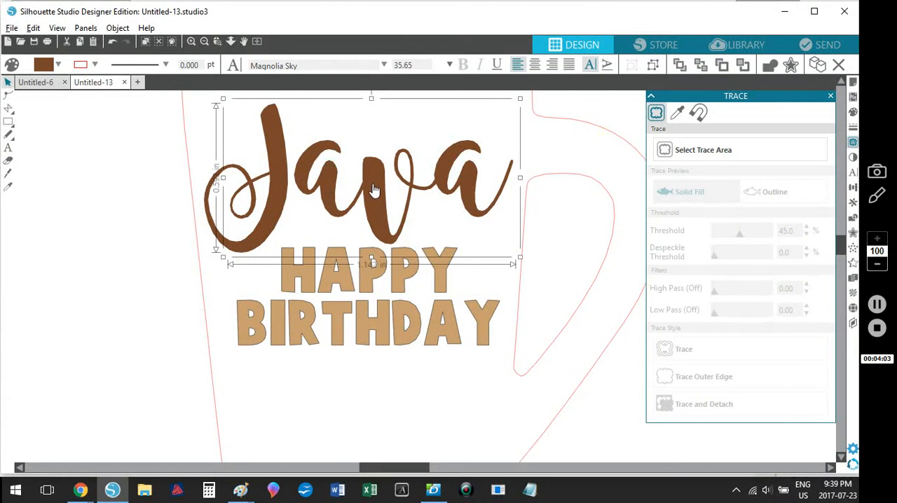
left_click(356, 330)
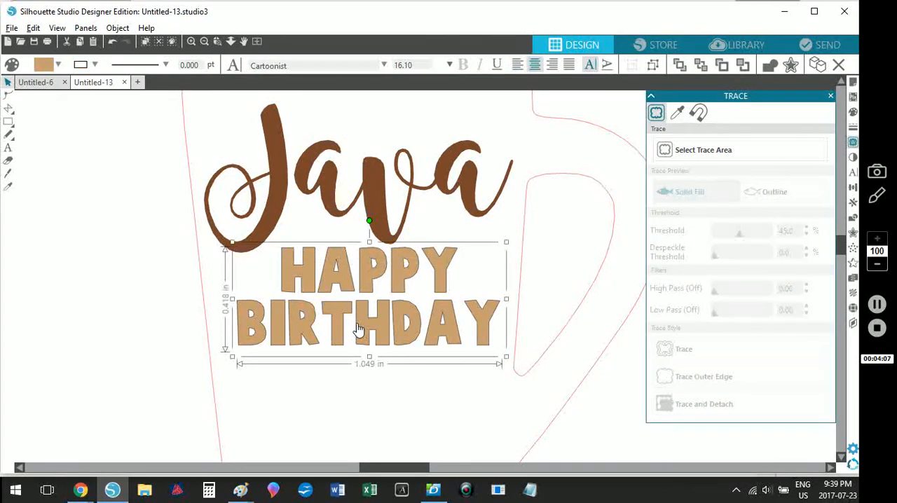
right_click(356, 319)
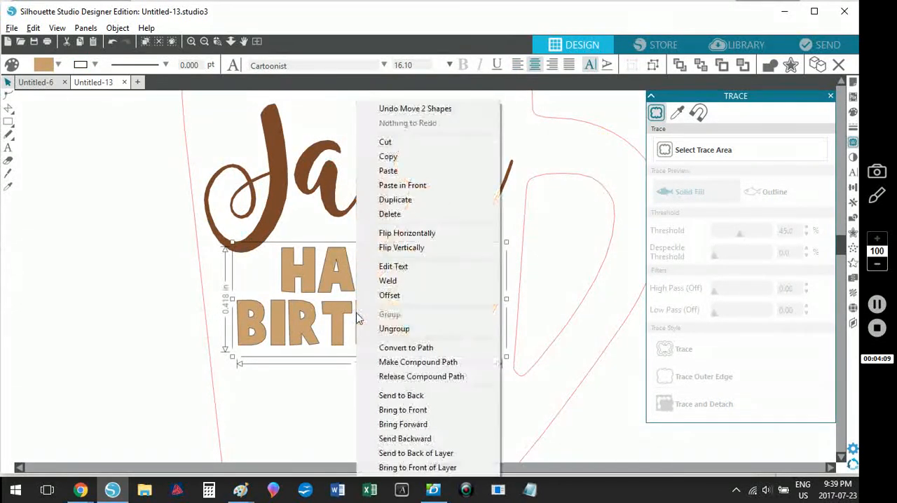
left_click(380, 346)
left_click(351, 425)
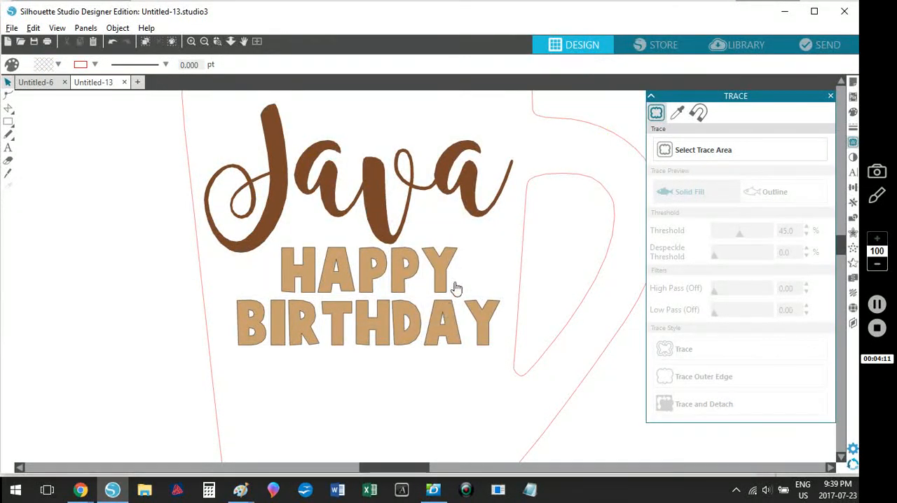
Step: Nudge the Y of HAPPY slightly left to tighten its spacing
left_click(453, 280)
key("Left")
key("Left")
key("Left")
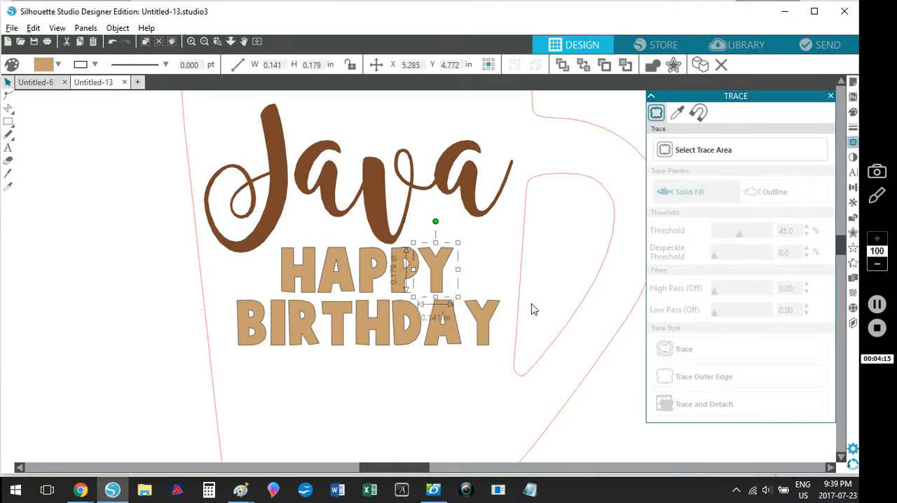
left_click(490, 377)
Step: Nudge the Y of BIRTHDAY left toward the A, to about X 5.45 in
left_click(482, 335)
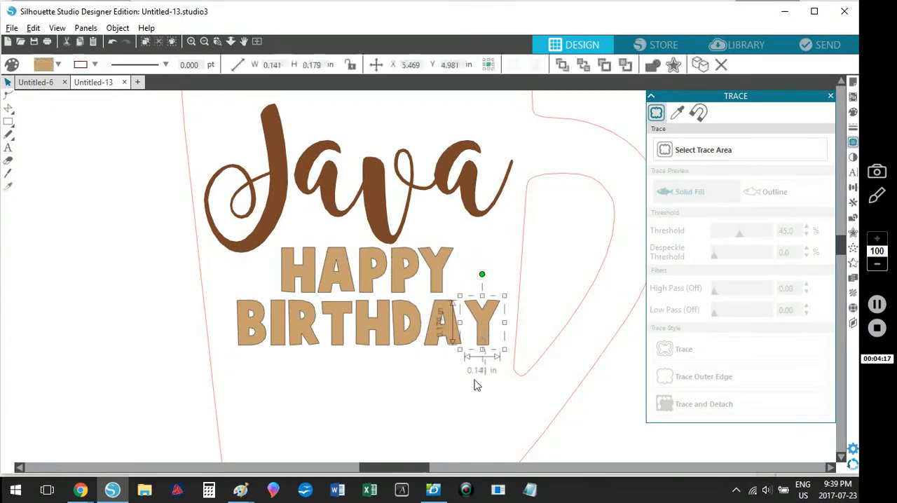
key("Left")
key("Left")
key("Left")
key("Left")
key("Left")
key("Left")
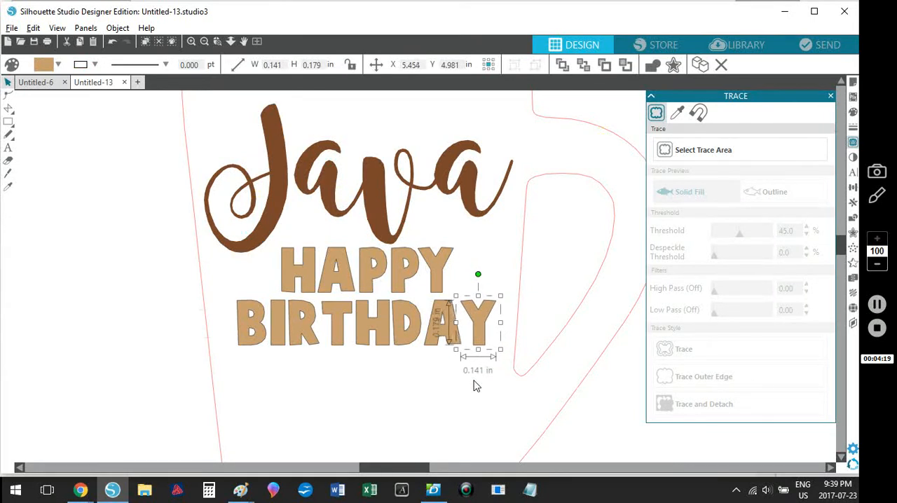
key("Right")
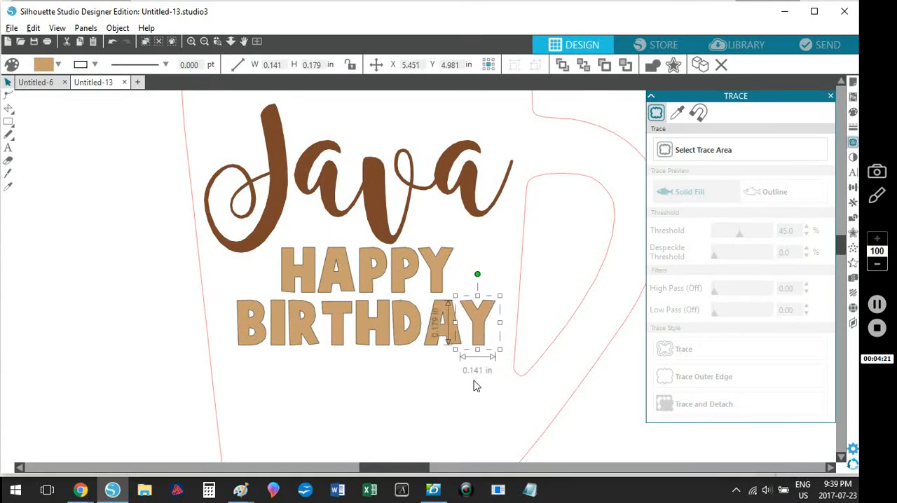
Step: Nudge the I and R of BIRTHDAY together slightly right, toward the T
left_click(293, 409)
left_click(305, 326)
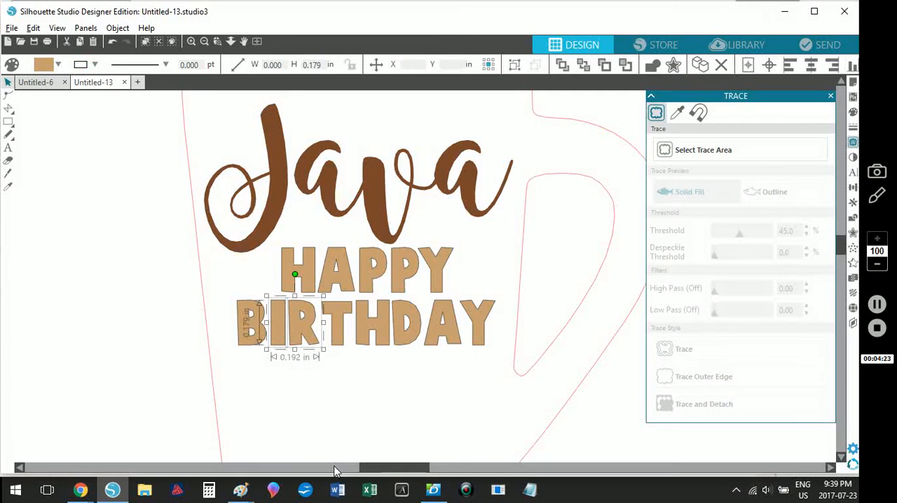
key("Right")
key("Right")
key("Right")
key("Right")
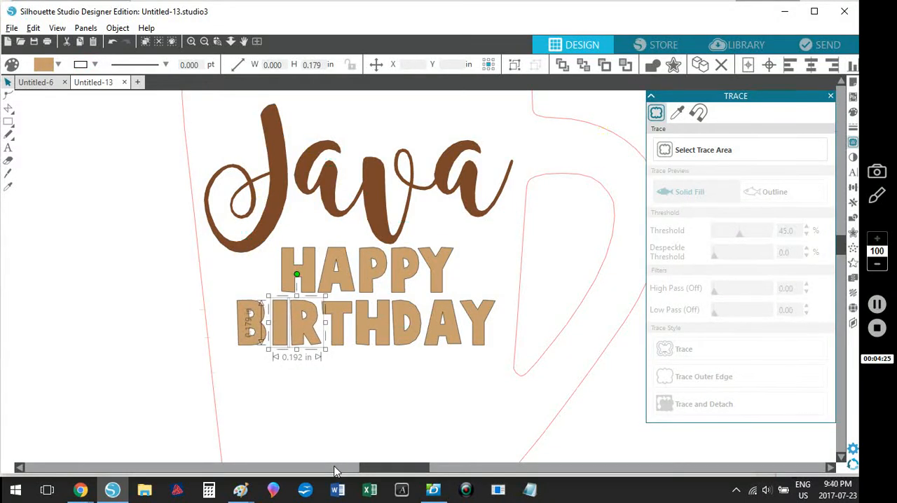
key("Right")
key("Right")
left_click(304, 414)
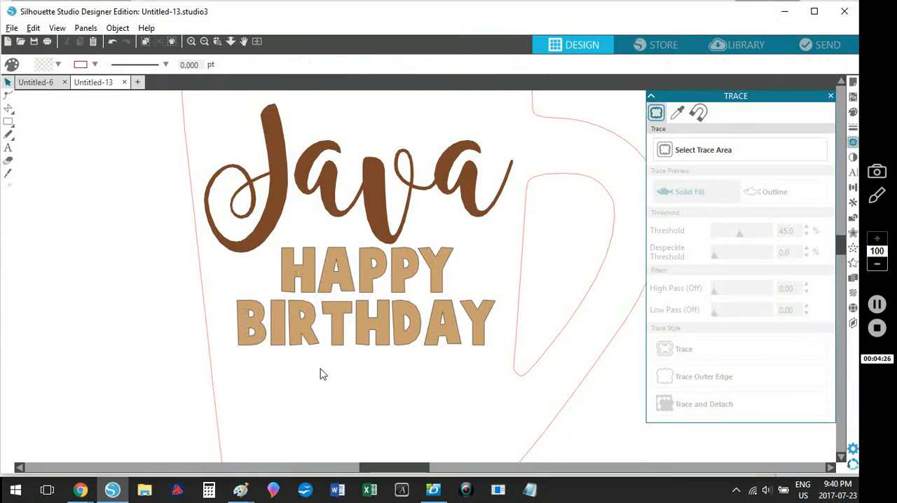
Step: Nudge the R of BIRTHDAY alone to the right, to about X 4.77 in
left_click(313, 341)
key("Right")
key("Right")
key("Right")
key("Right")
key("Right")
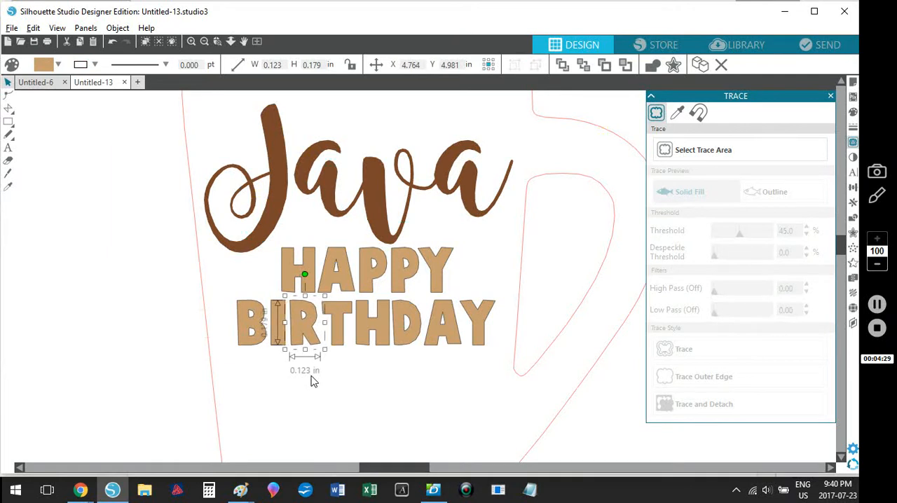
key("Right")
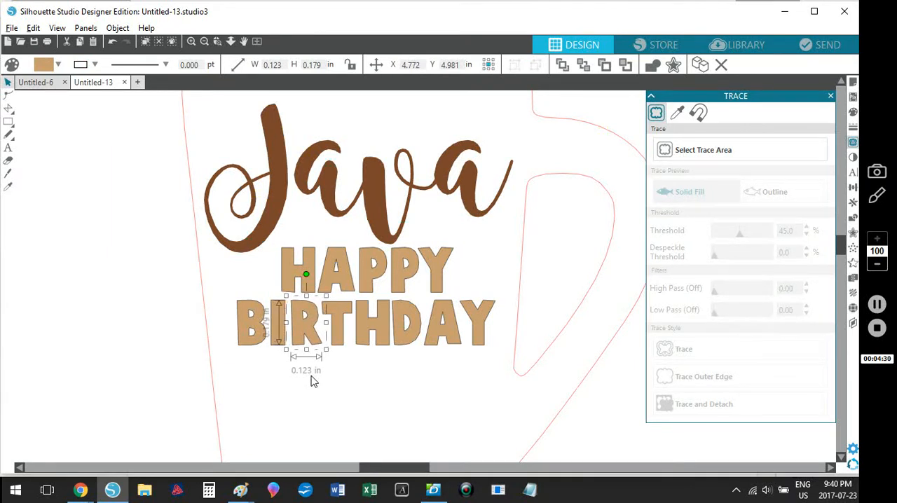
Step: Nudge the A and Y of BIRTHDAY together to the left, closer to the D
left_click_drag(503, 376, 473, 353)
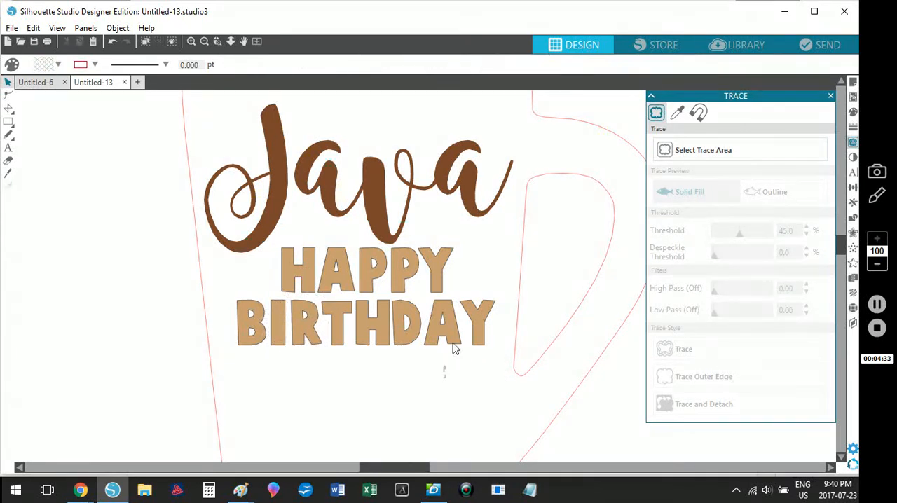
left_click(452, 341)
left_click(488, 326, "shift")
key("Left")
key("Left")
key("Left")
key("Left")
key("Left")
key("Left")
key("Left")
key("Left")
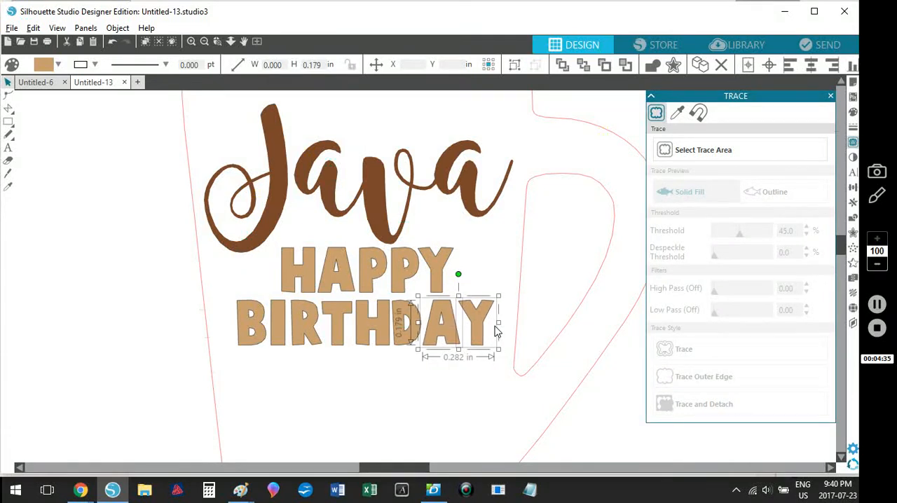
left_click(423, 408)
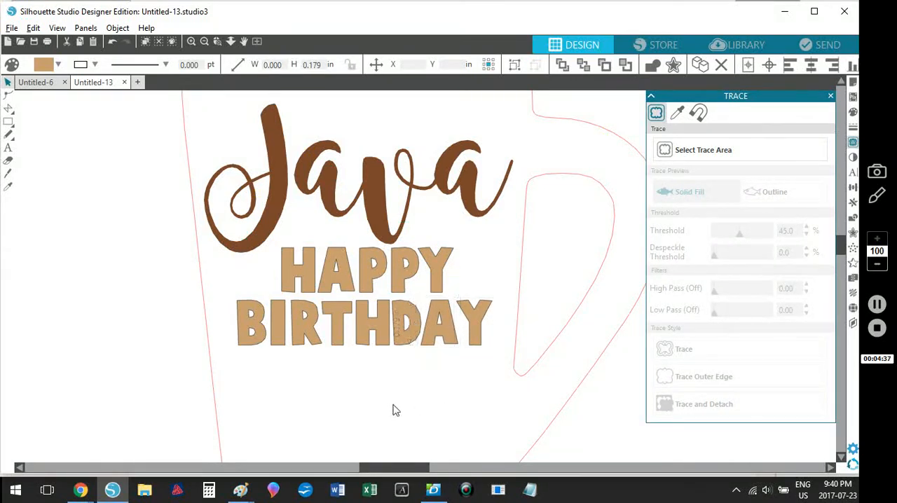
Step: Nudge the final Y of BIRTHDAY further left, to about X 5.42 in
left_click_drag(221, 363, 499, 293)
left_click(456, 400)
left_click_drag(475, 382, 480, 341)
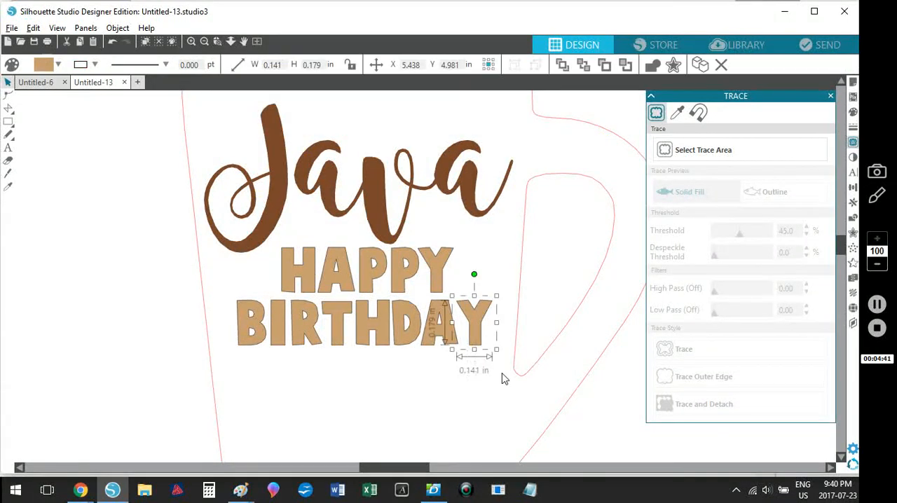
key("Left")
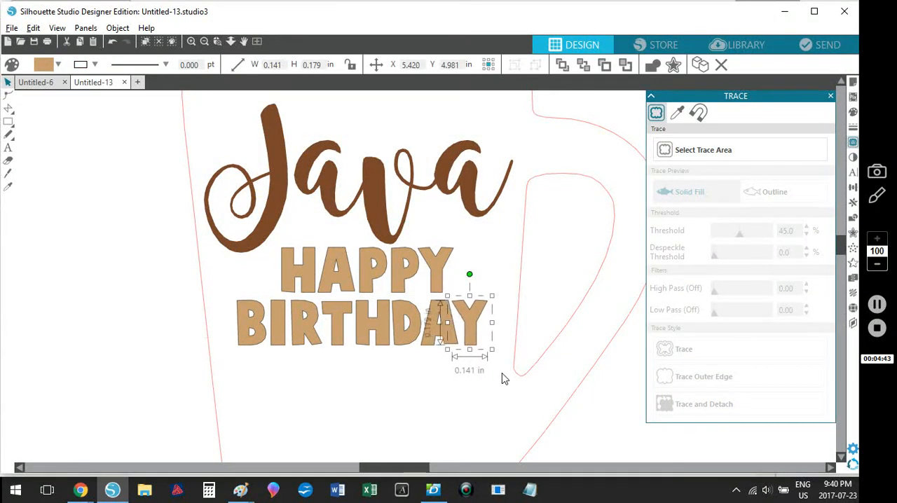
left_click(450, 382)
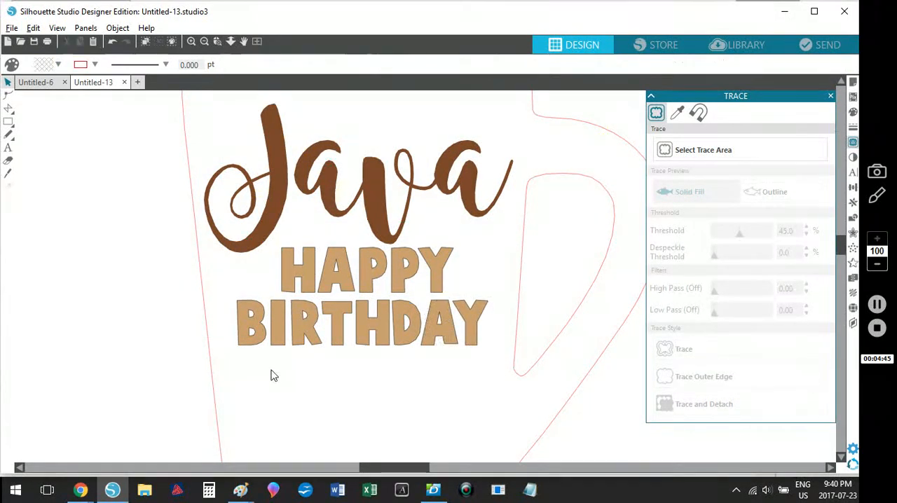
Step: Group the letters of BIRTHDAY, and group the letters of HAPPY separately
left_click_drag(408, 331, 494, 315)
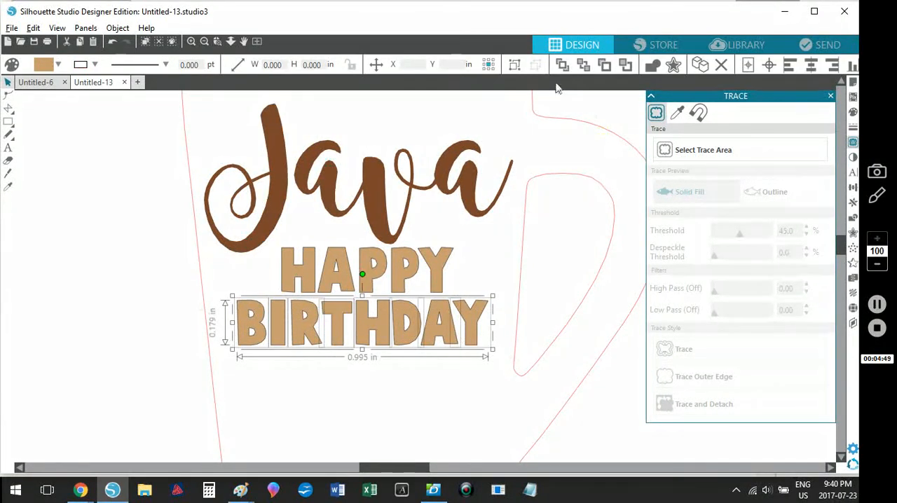
left_click(514, 69)
left_click_drag(487, 268, 291, 265)
left_click(518, 67)
Step: Align the HAPPY and BIRTHDAY groups on their horizontal centres
left_click_drag(349, 384, 366, 271)
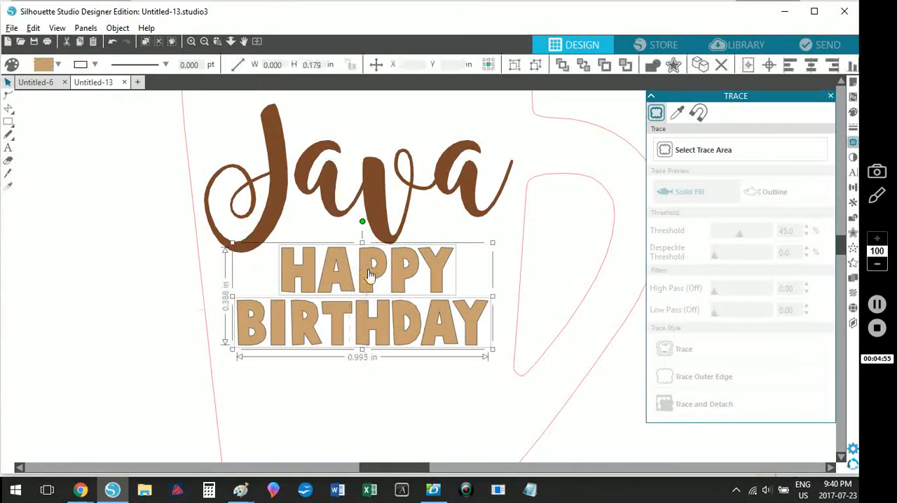
left_click(811, 65)
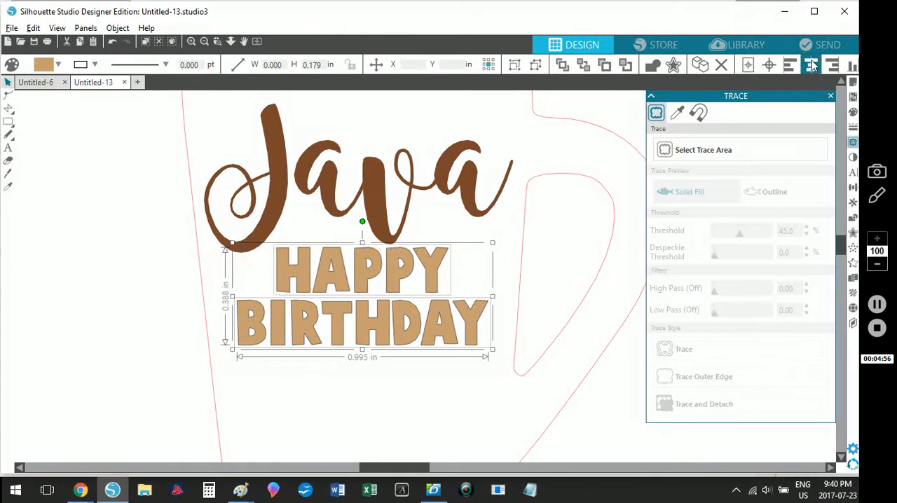
left_click(382, 390)
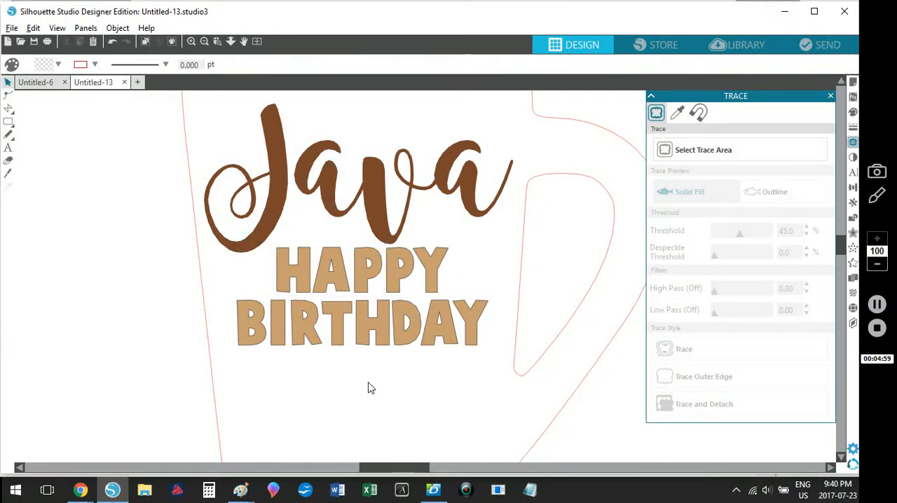
Step: Nudge HAPPY and BIRTHDAY together slightly right beneath the Java text
left_click_drag(370, 388, 362, 266)
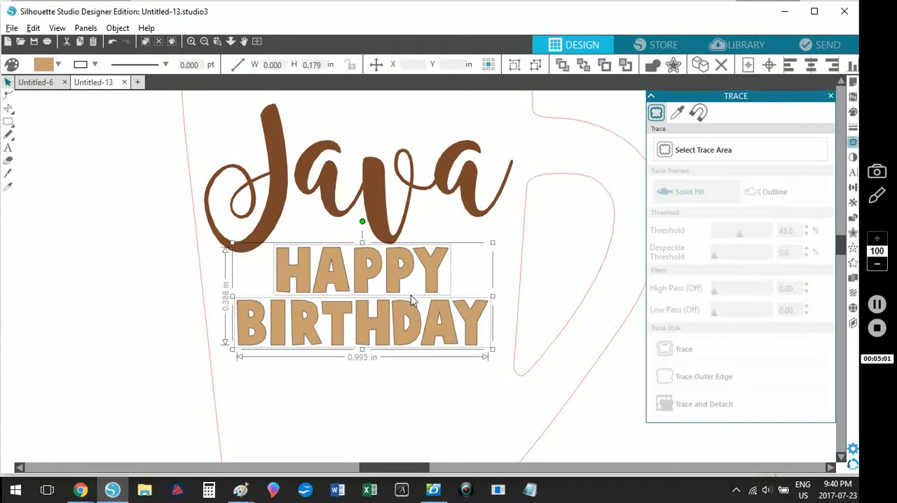
key("Right")
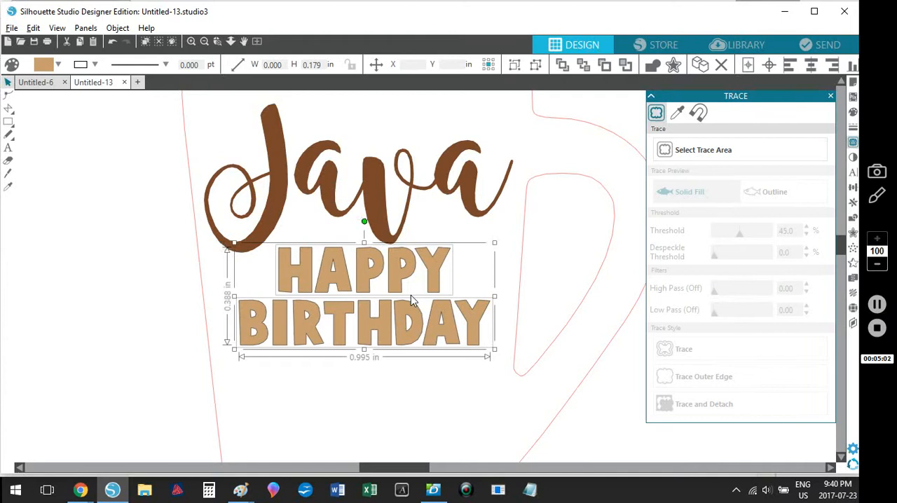
left_click(418, 403)
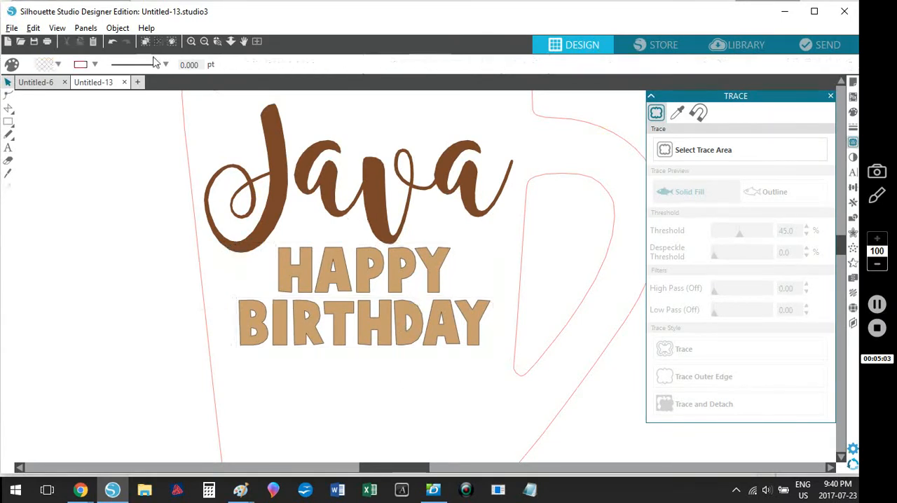
Step: Create a rounded-corner offset outline around the mug at a distance of 0.100 in
left_click(257, 41)
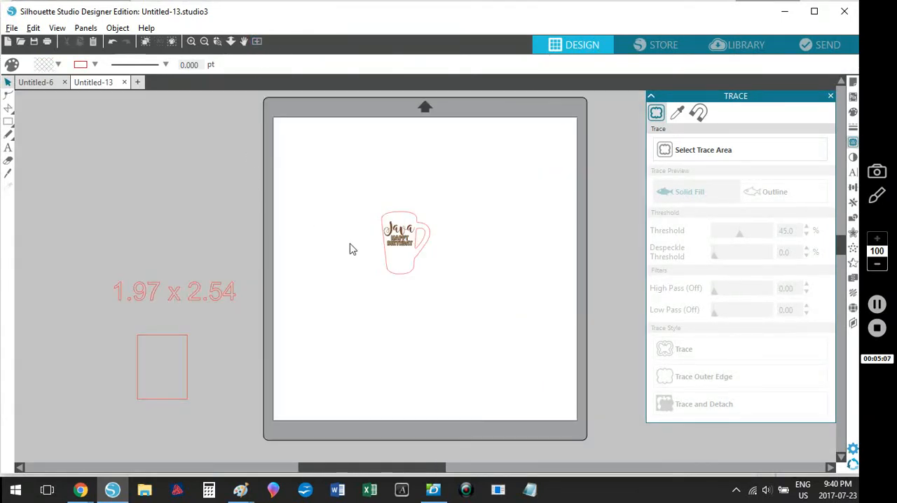
left_click(217, 41)
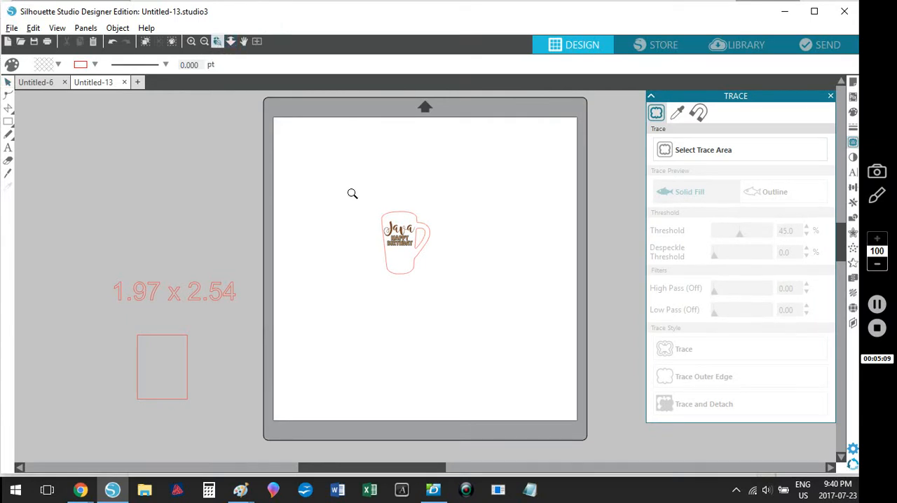
left_click(399, 231)
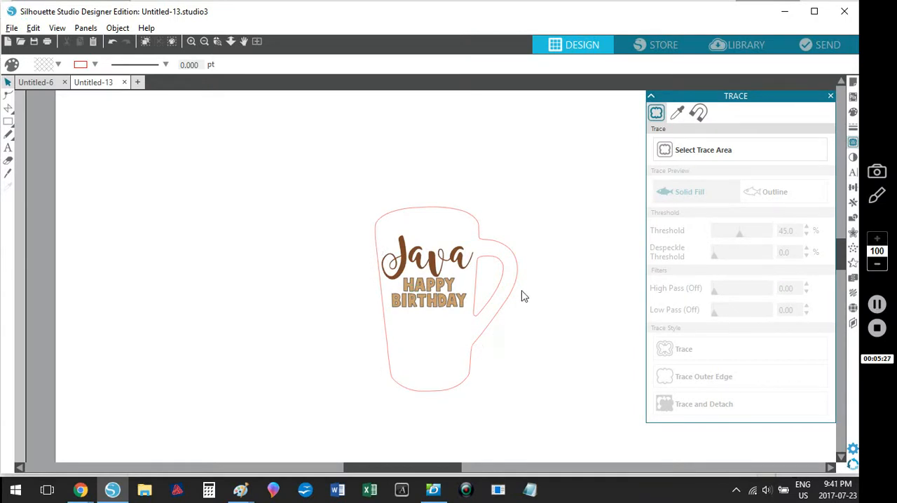
left_click(390, 221)
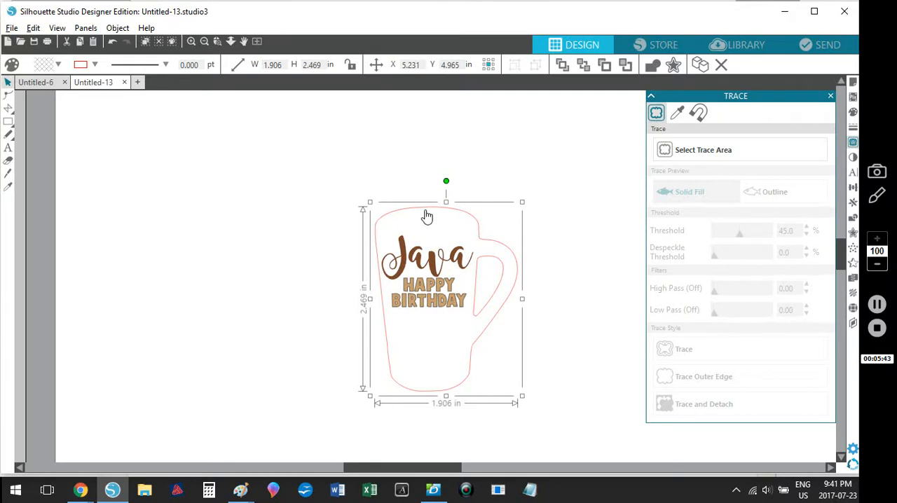
left_click(672, 65)
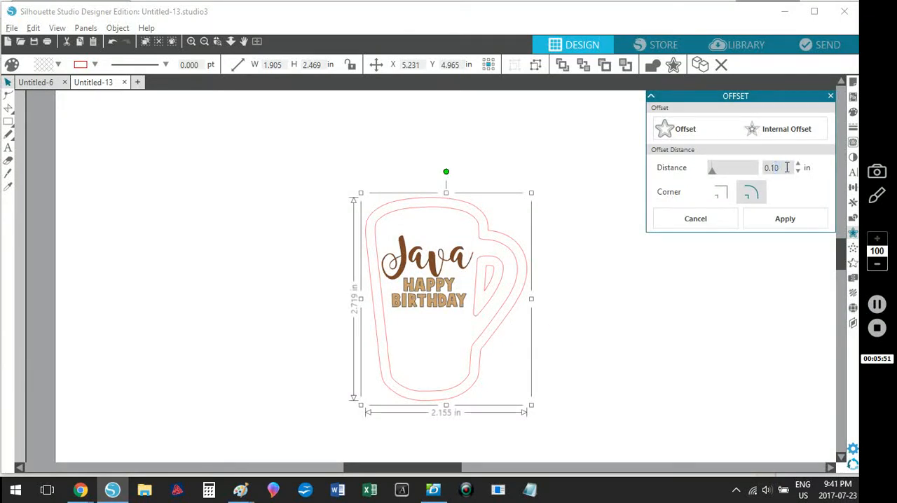
type("0")
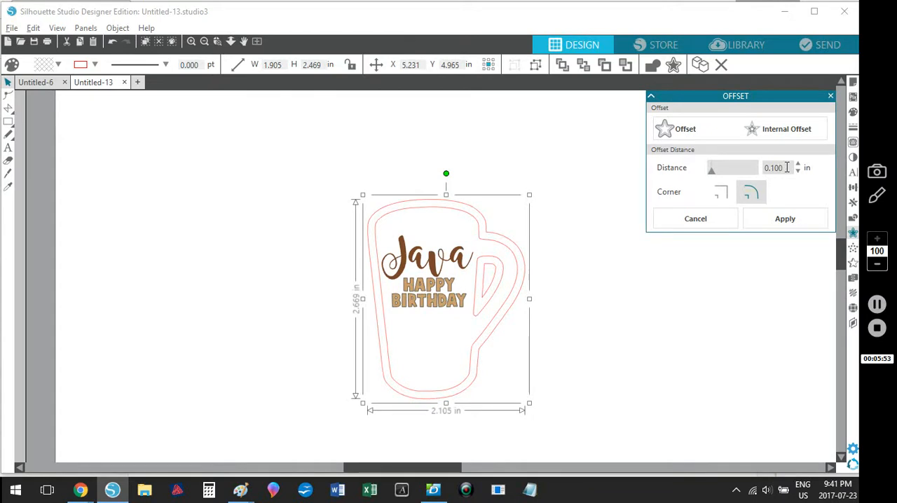
left_click(612, 316)
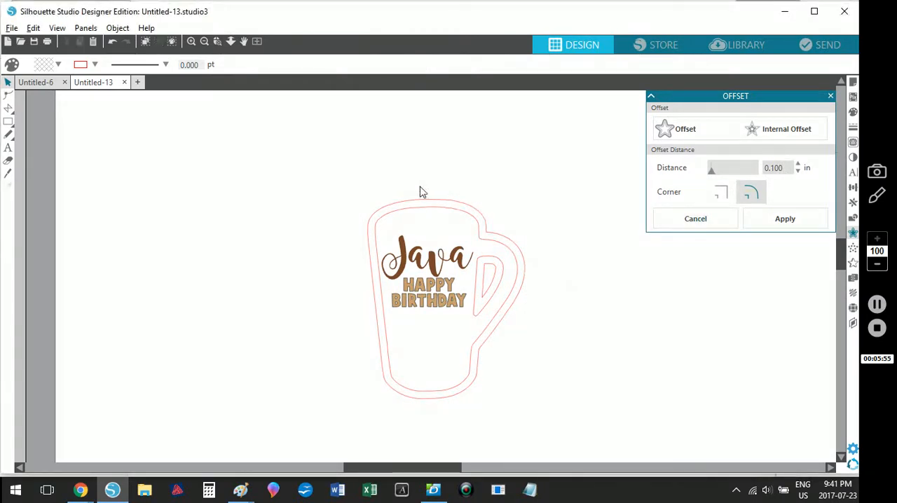
Step: Release the compound path of the offset outline and delete its extra inner shape inside the mug handle
left_click(483, 284)
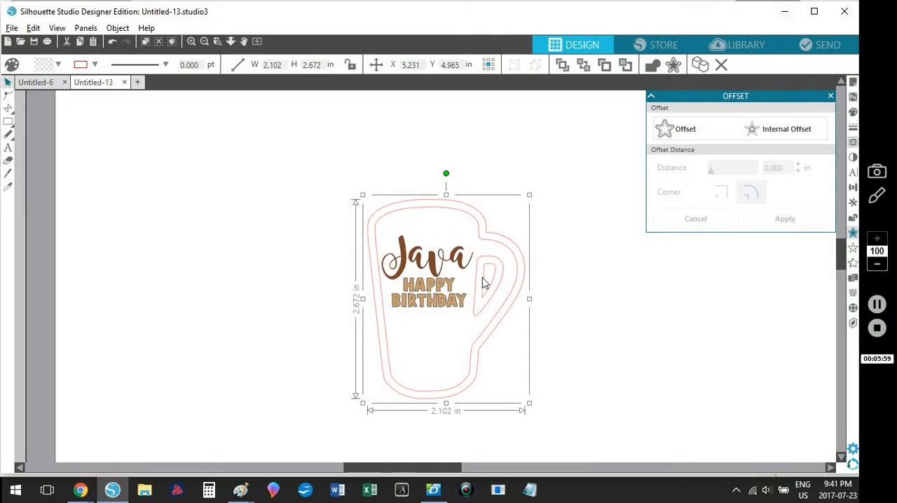
right_click(483, 283)
left_click(516, 375)
left_click(527, 317)
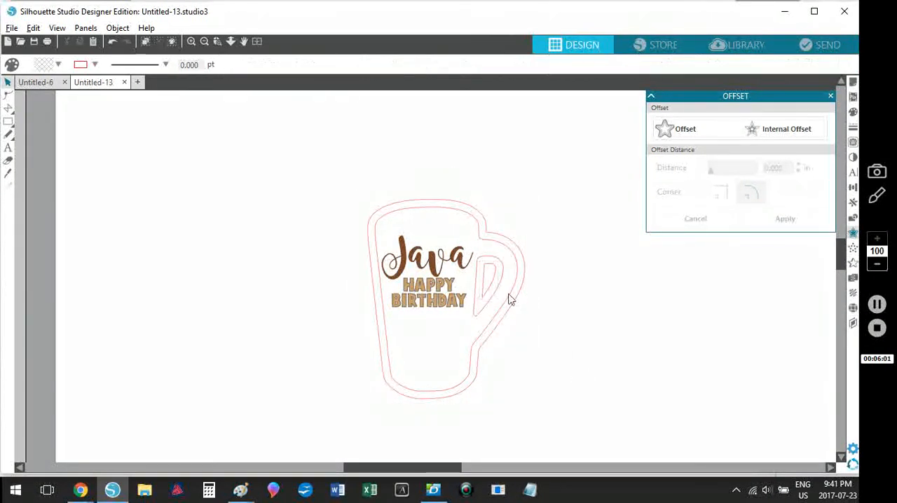
left_click_drag(493, 282, 603, 327)
left_click(602, 325)
left_click(601, 326)
key("Delete")
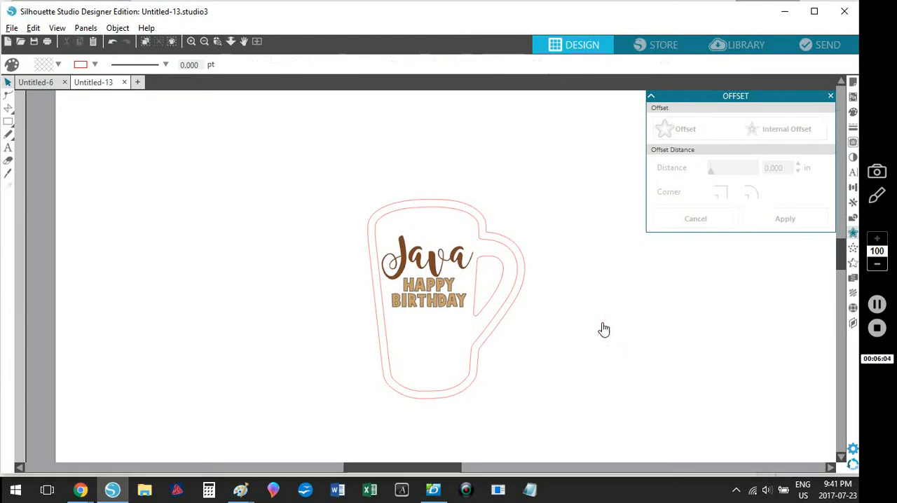
left_click(482, 222)
left_click(416, 164)
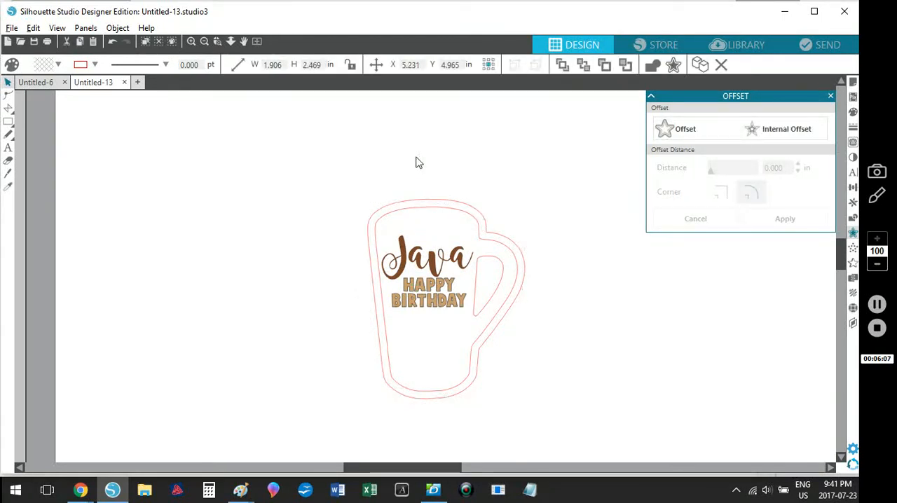
Step: Set the outer mug outline's line thickness to 0.5 pt and its line colour to black
left_click(527, 282)
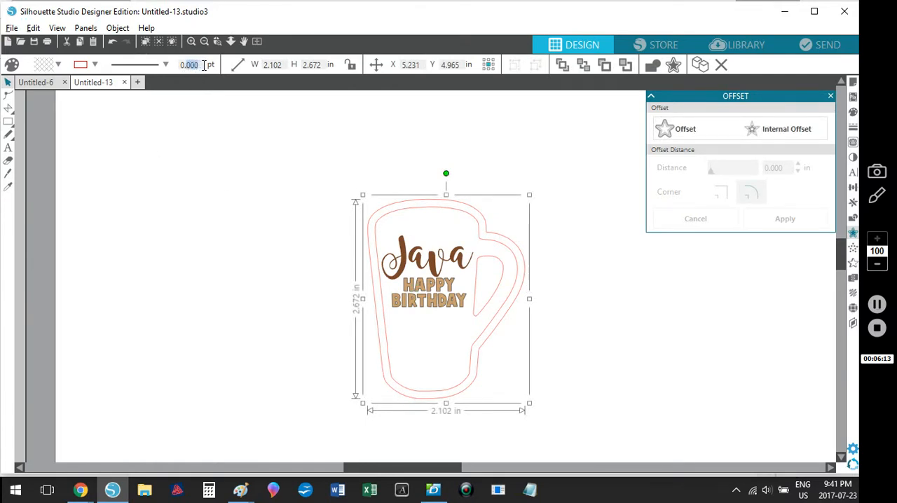
left_click(96, 65)
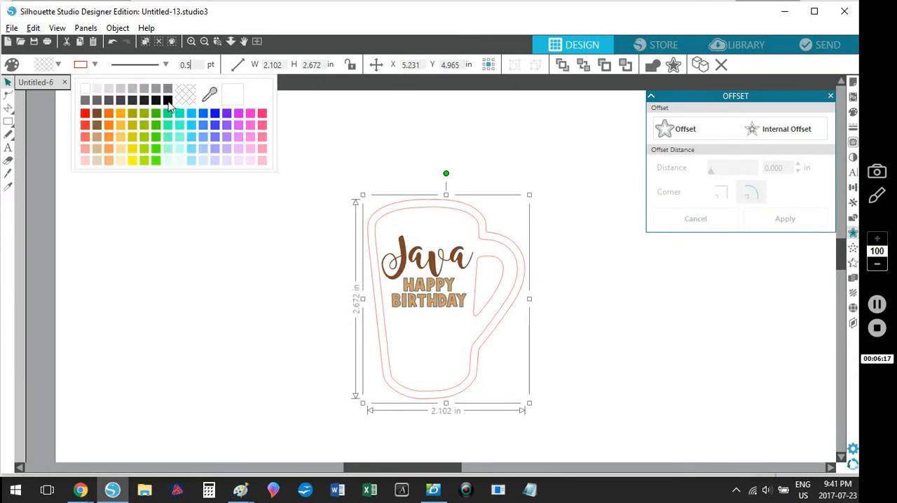
left_click(155, 224)
left_click(266, 254)
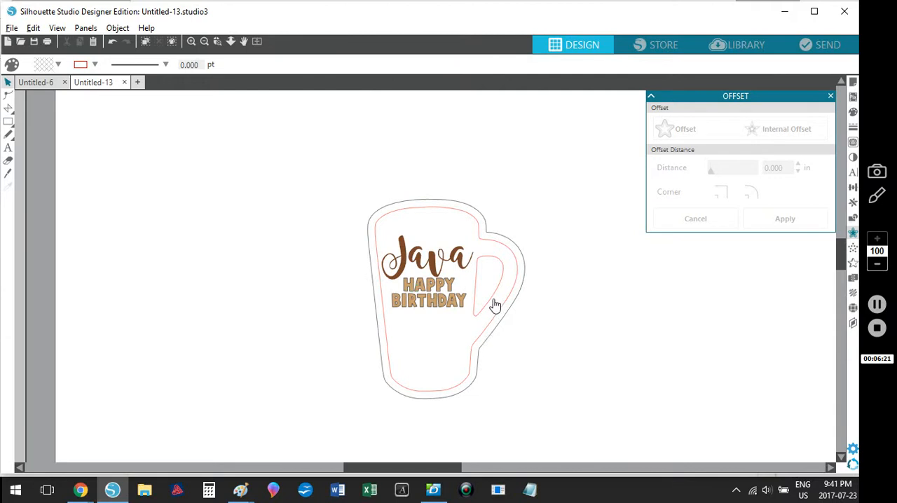
Step: Examine the Java HAPPY BIRTHDAY text and the complete mug design on the full page
left_click(423, 308)
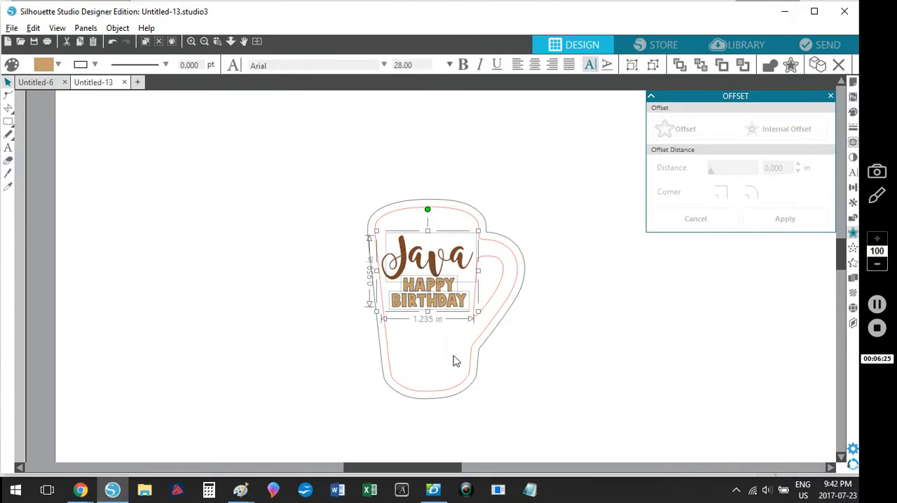
left_click(415, 348)
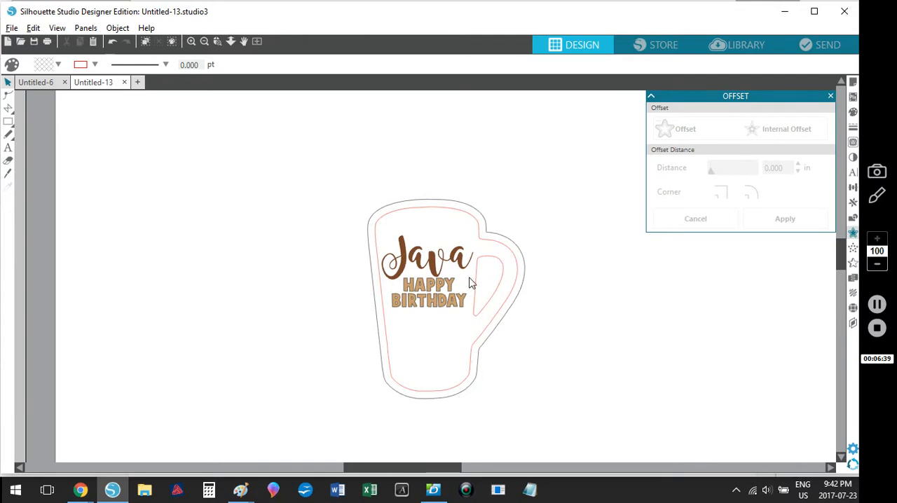
left_click(256, 41)
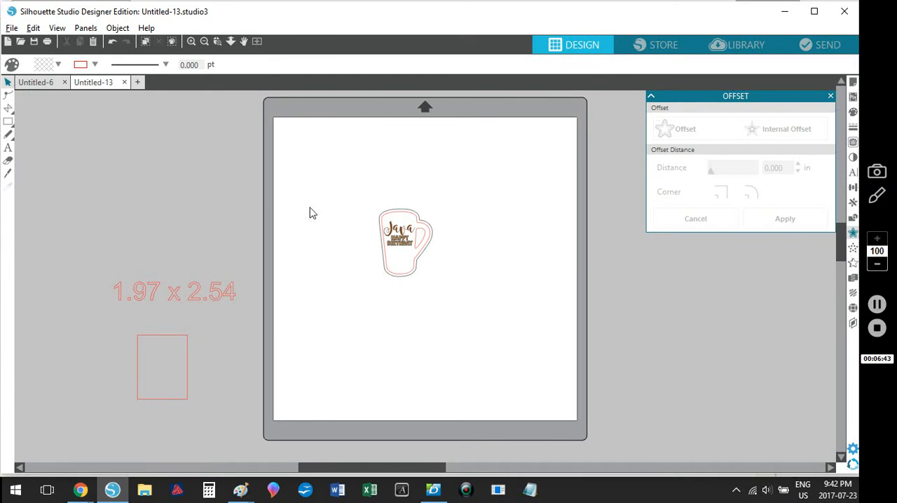
left_click(402, 245)
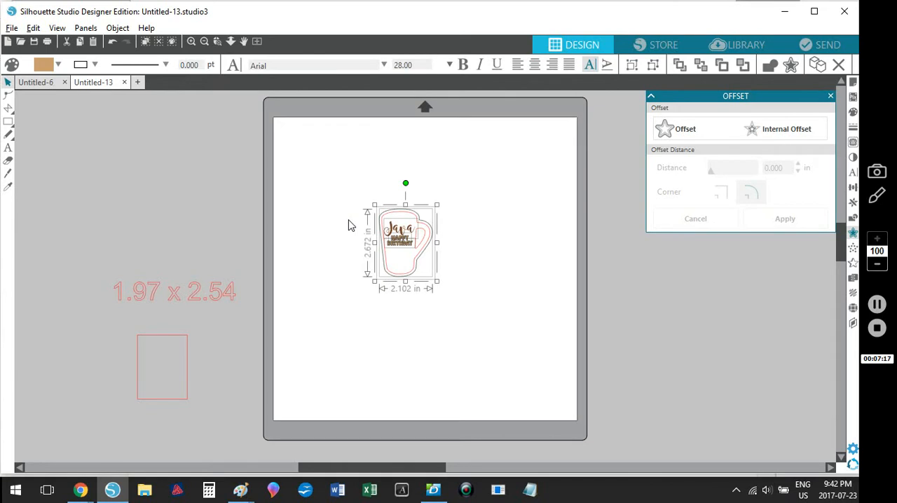
left_click(424, 321)
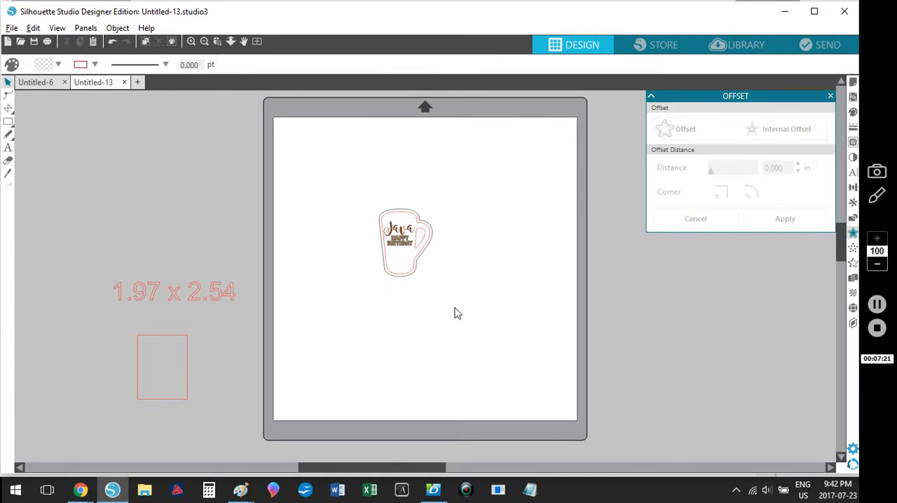